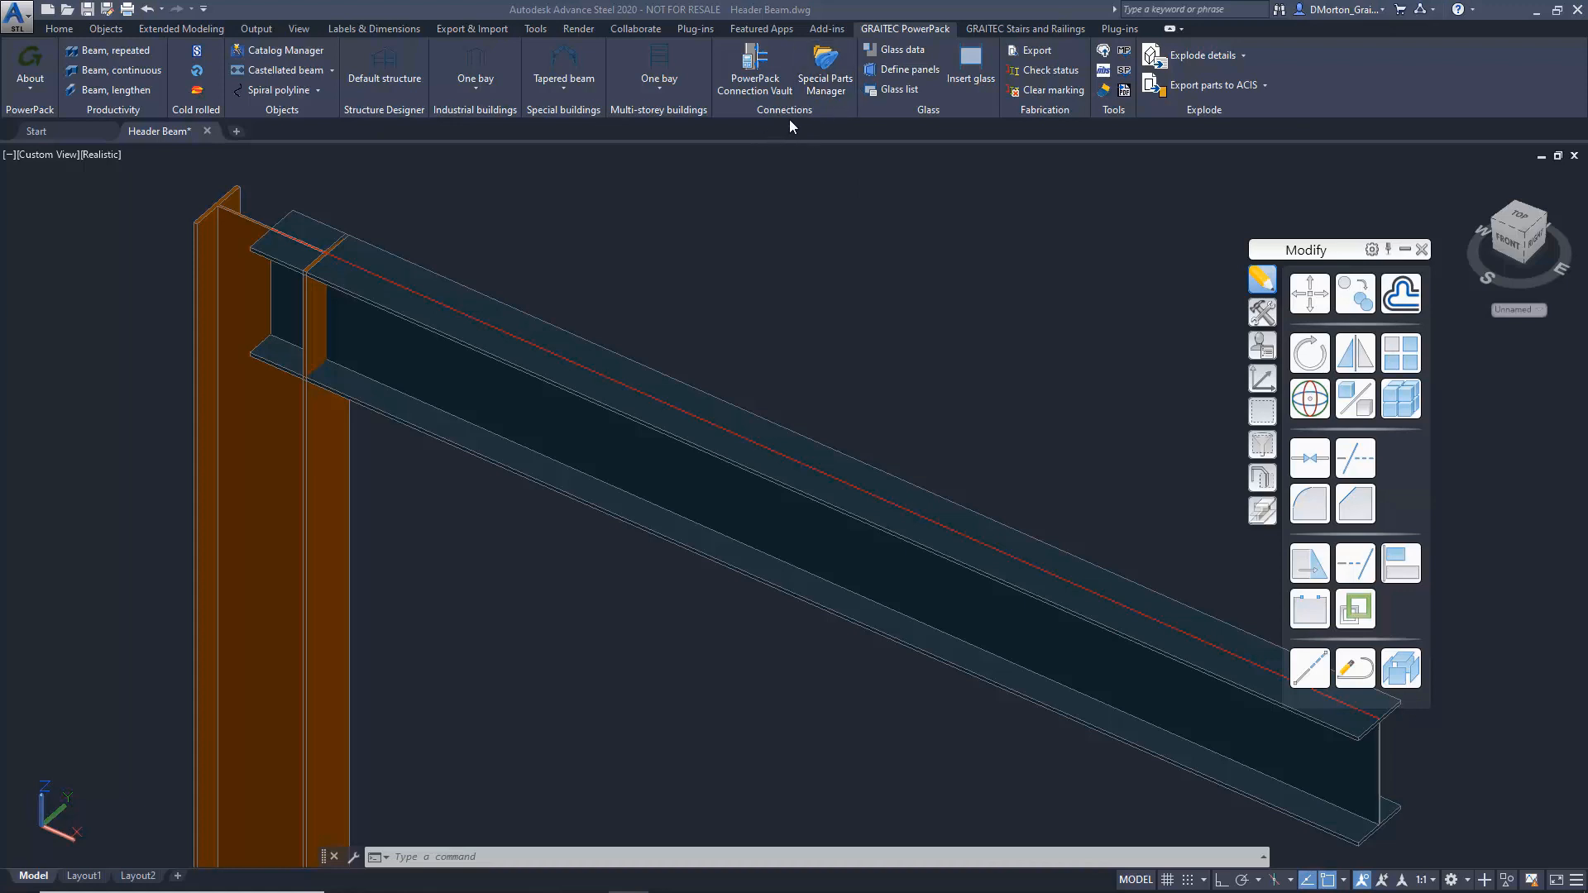
Create a Header beam connection from the PowerPack Connection Vault, using the orange column as main member and the sloping beam as rafter.
click(754, 60)
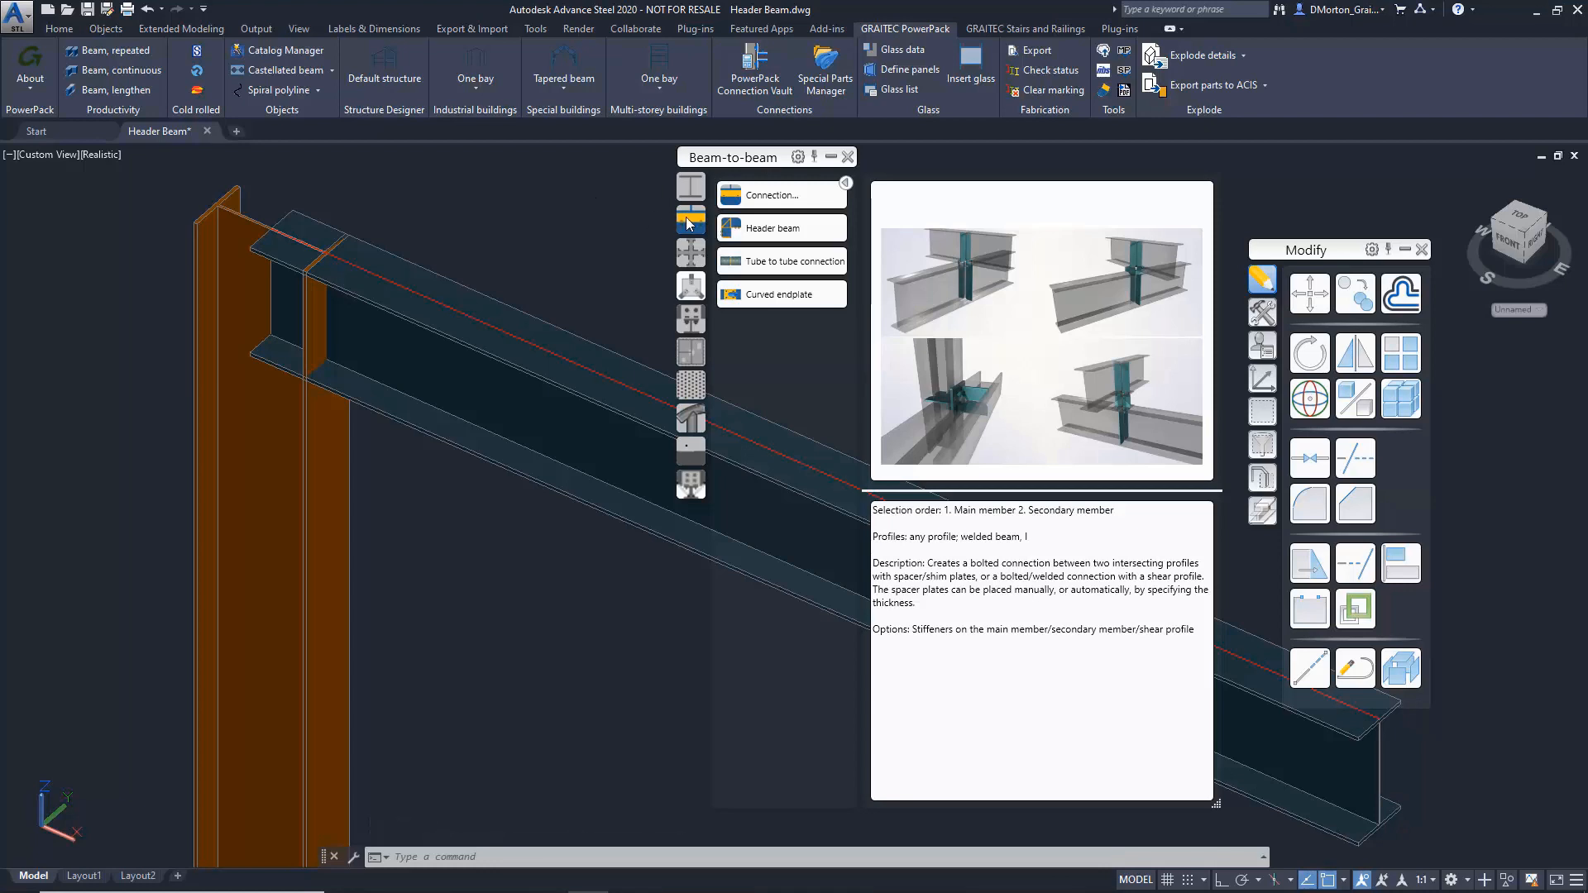
mouse_move(818, 236)
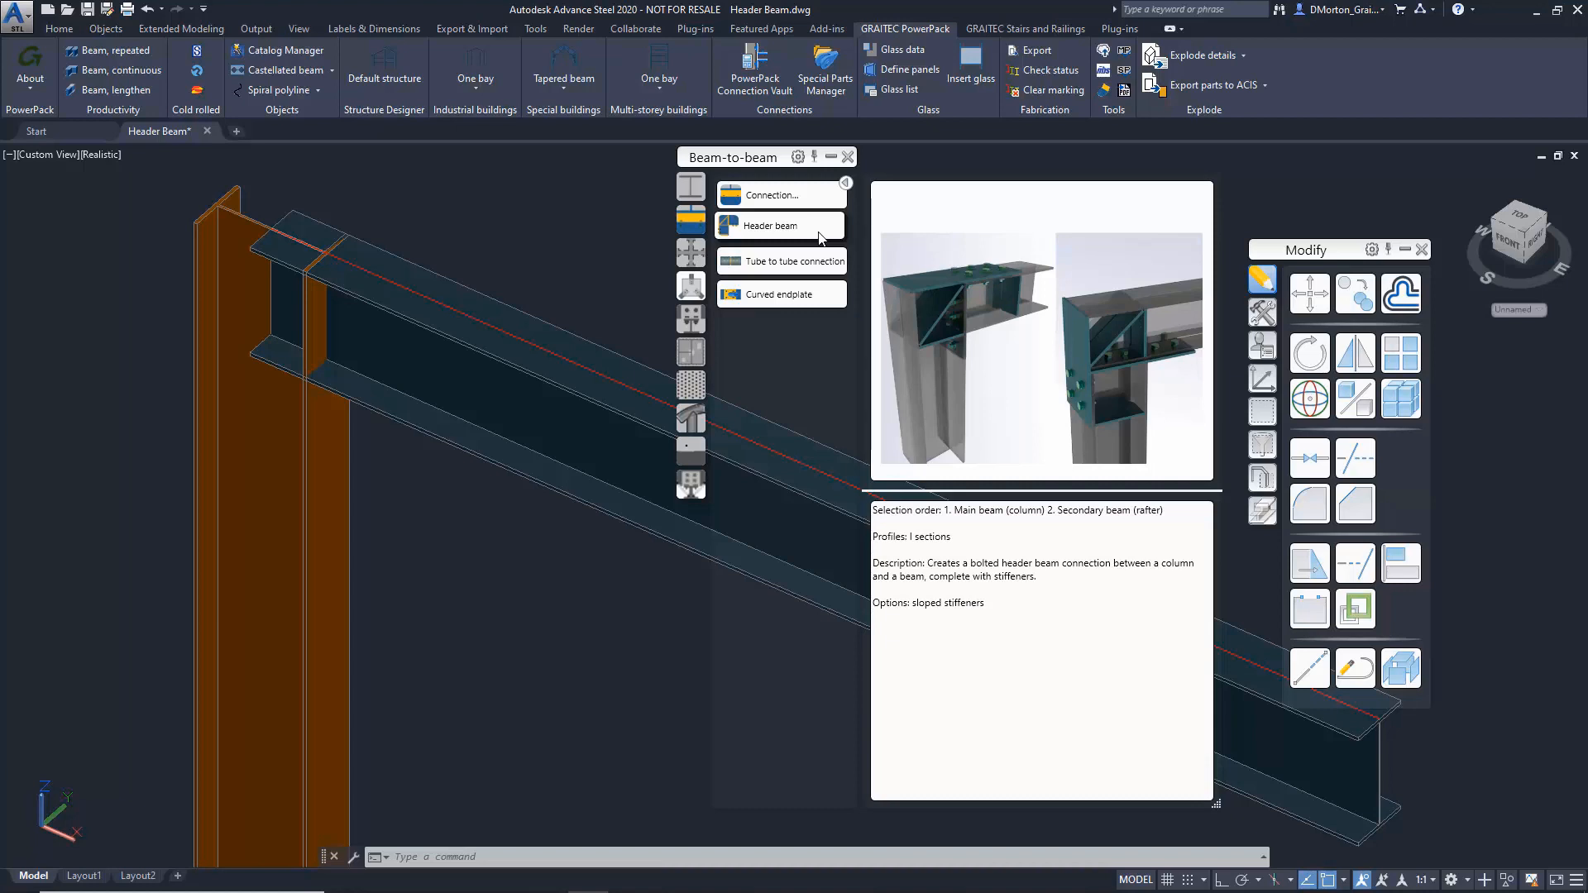
click(821, 235)
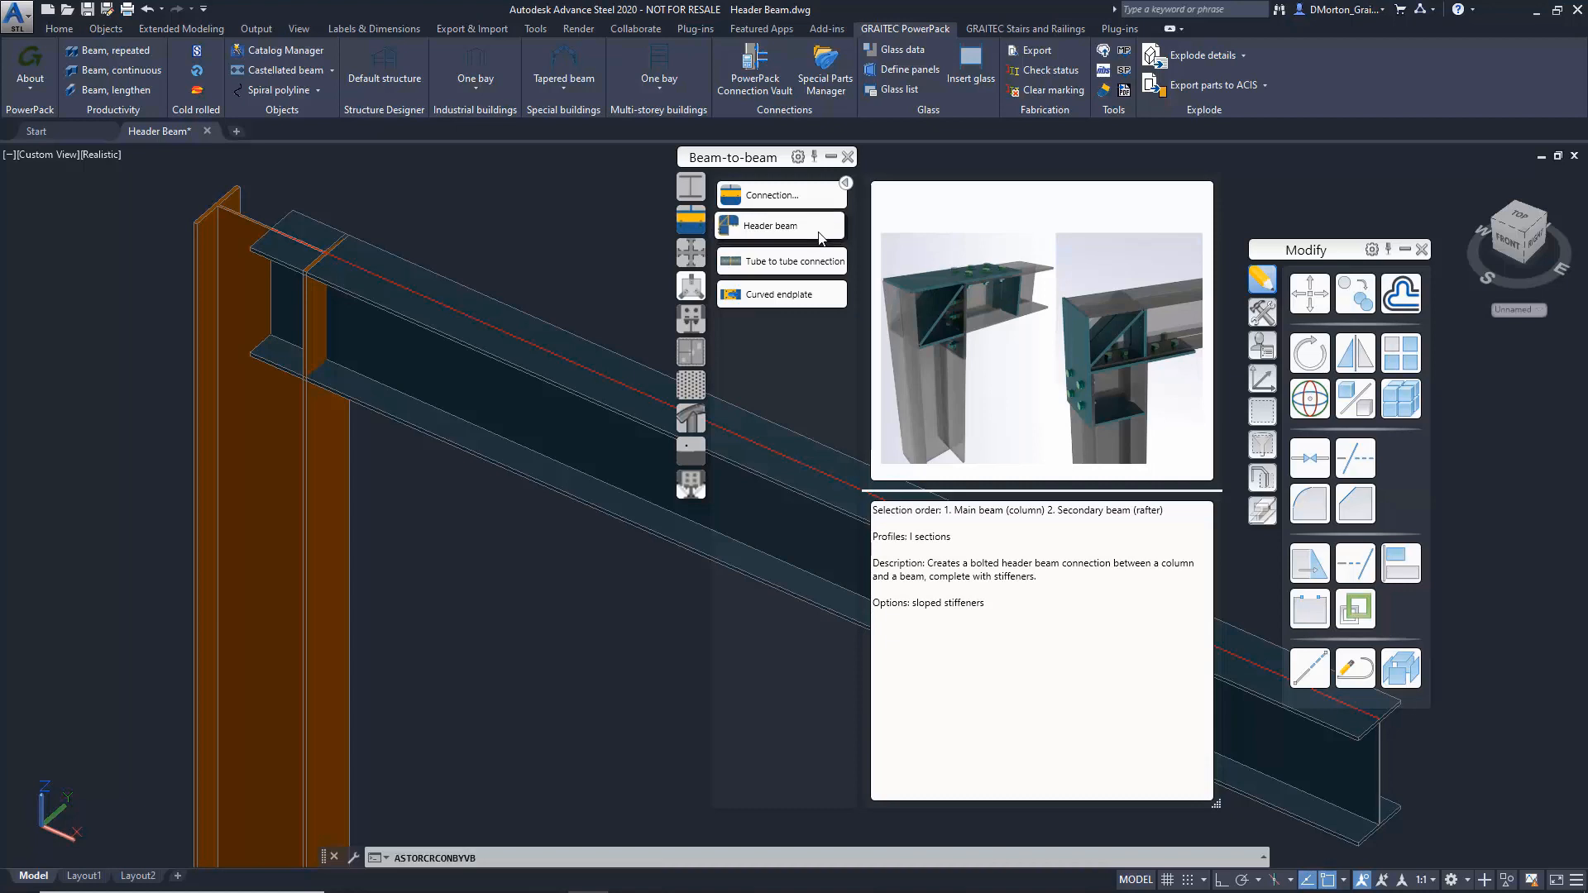
click(345, 497)
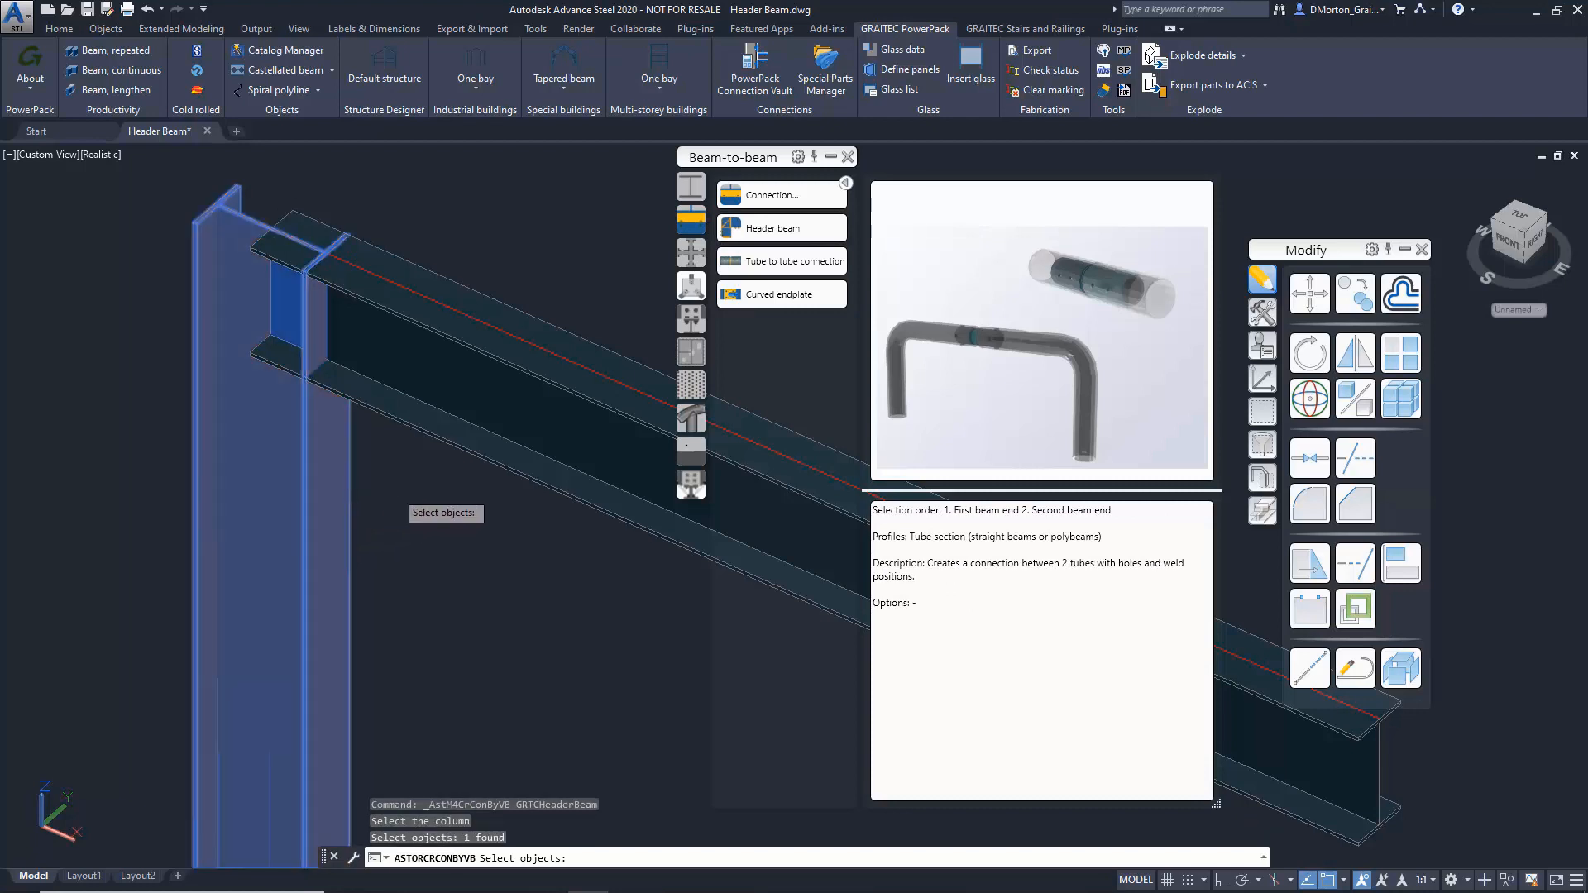
key(Return)
click(403, 424)
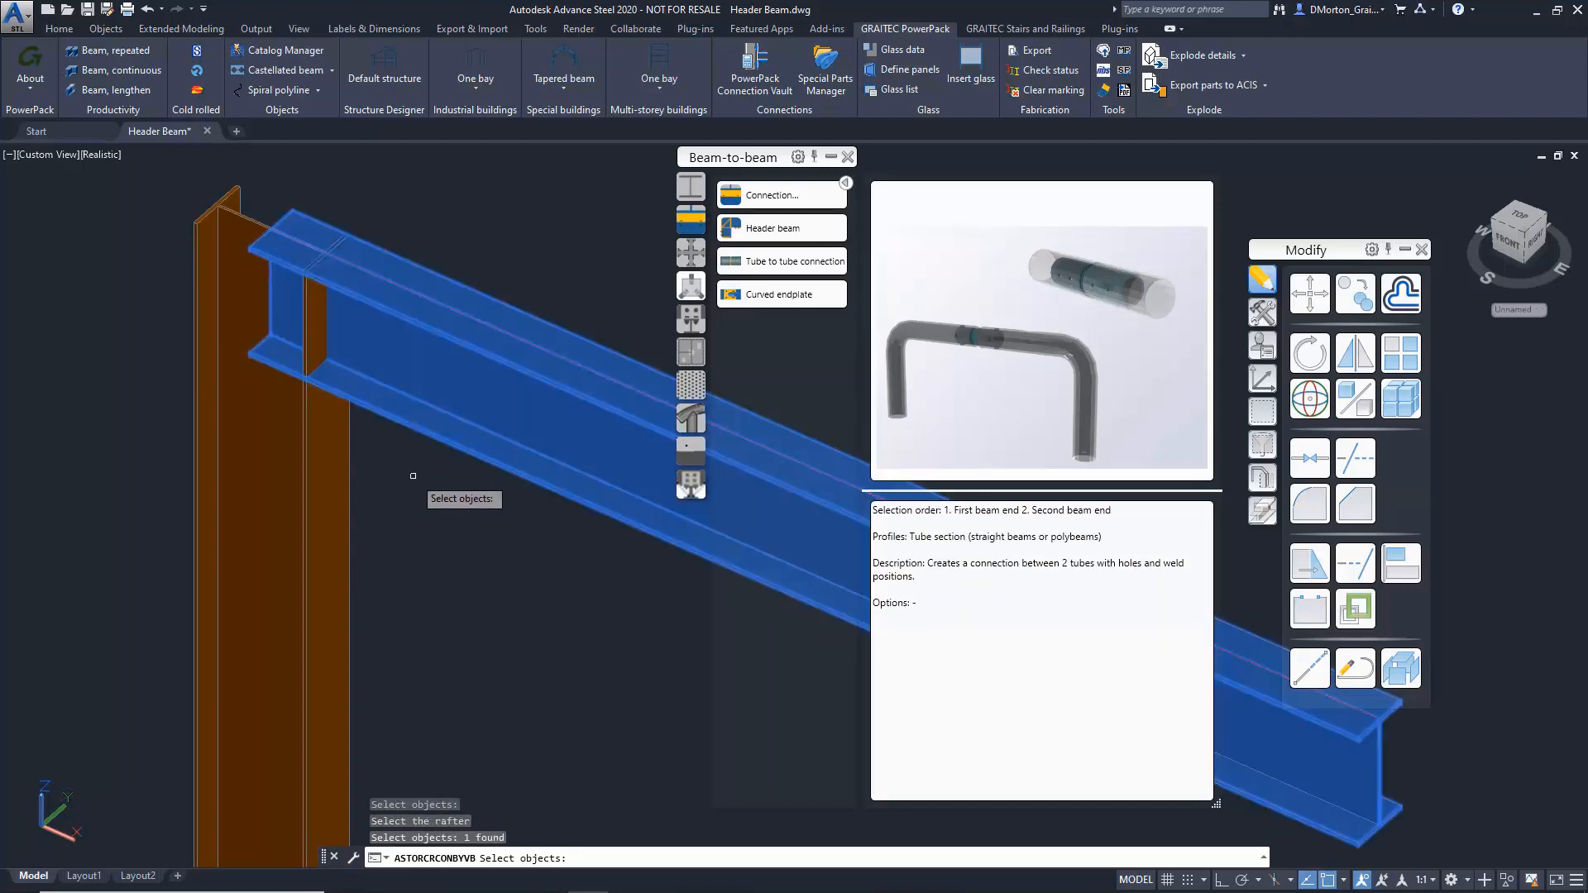
key(Return)
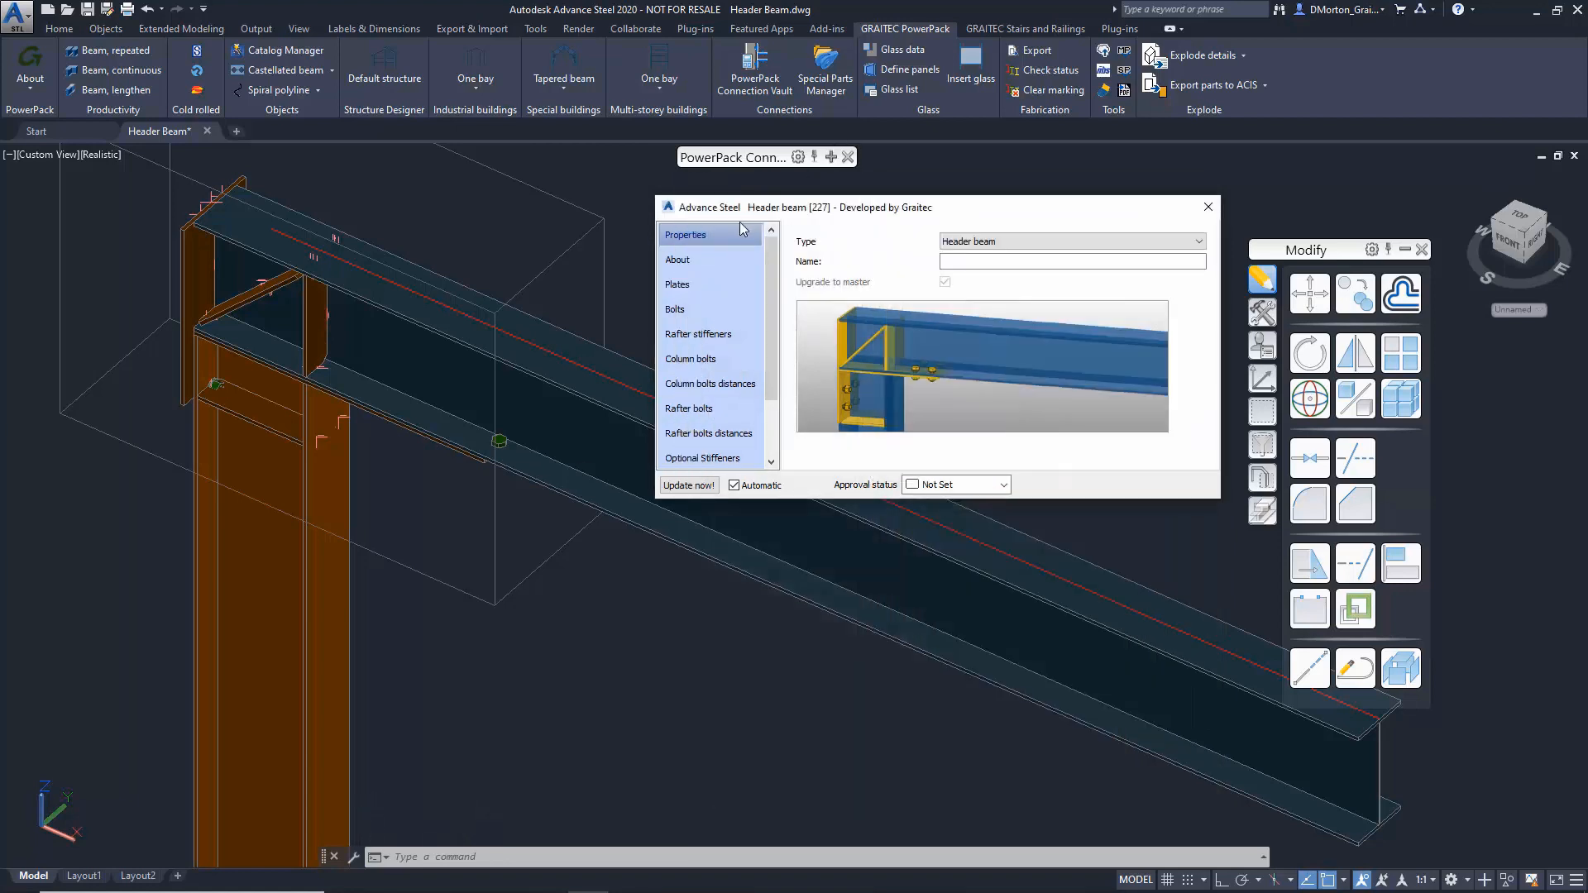
Examine the header beam connection's plate, bolt and rafter stiffener settings, briefly switching the rafter bolts' inversion on and off.
click(704, 288)
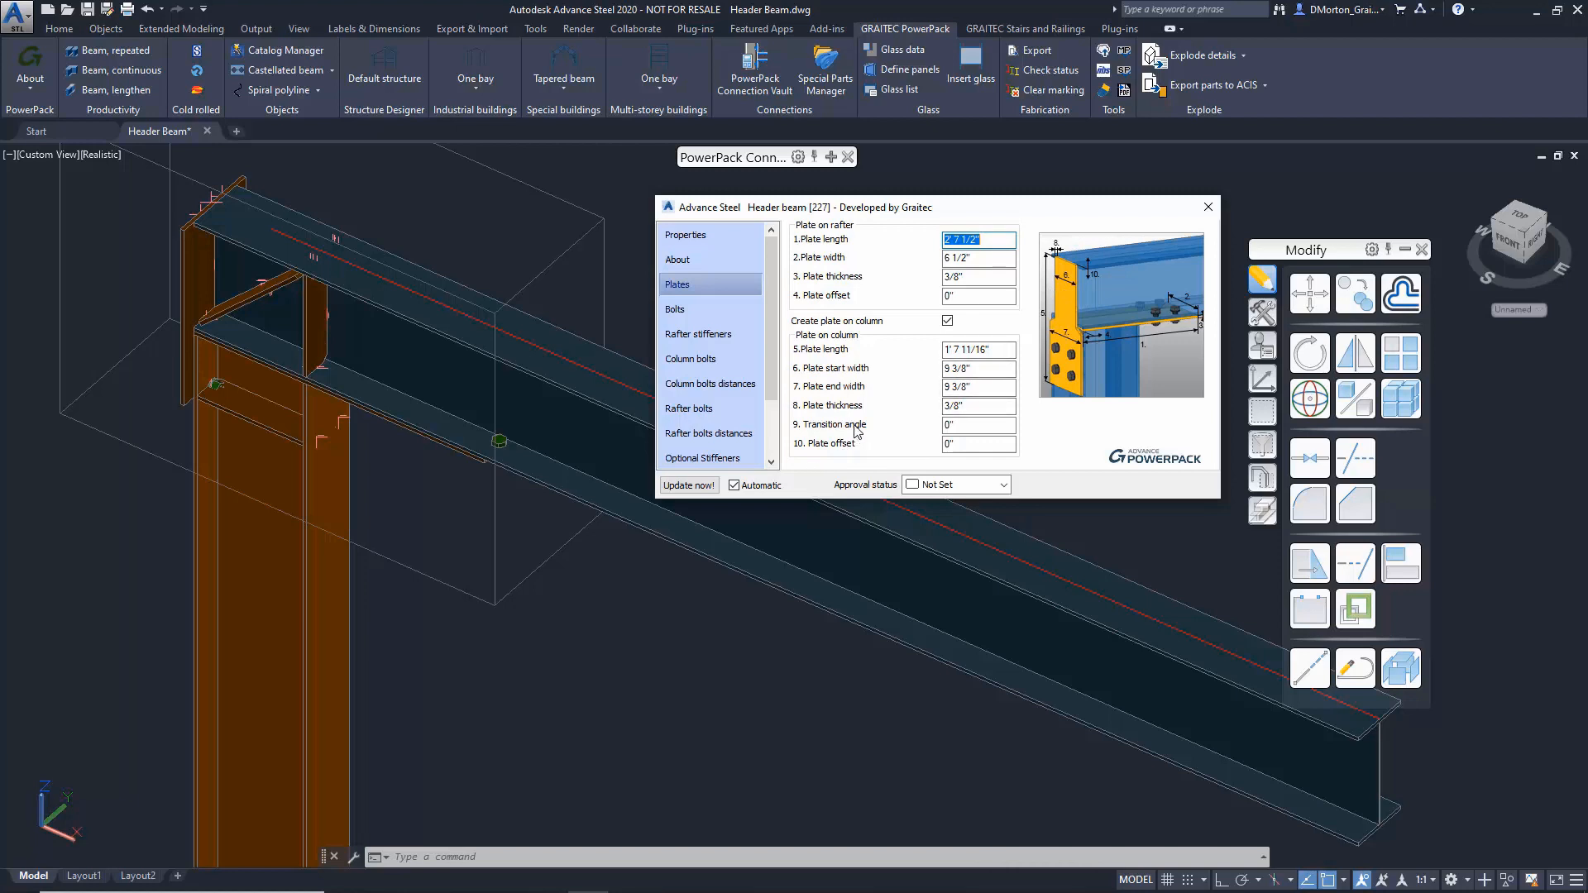
click(693, 311)
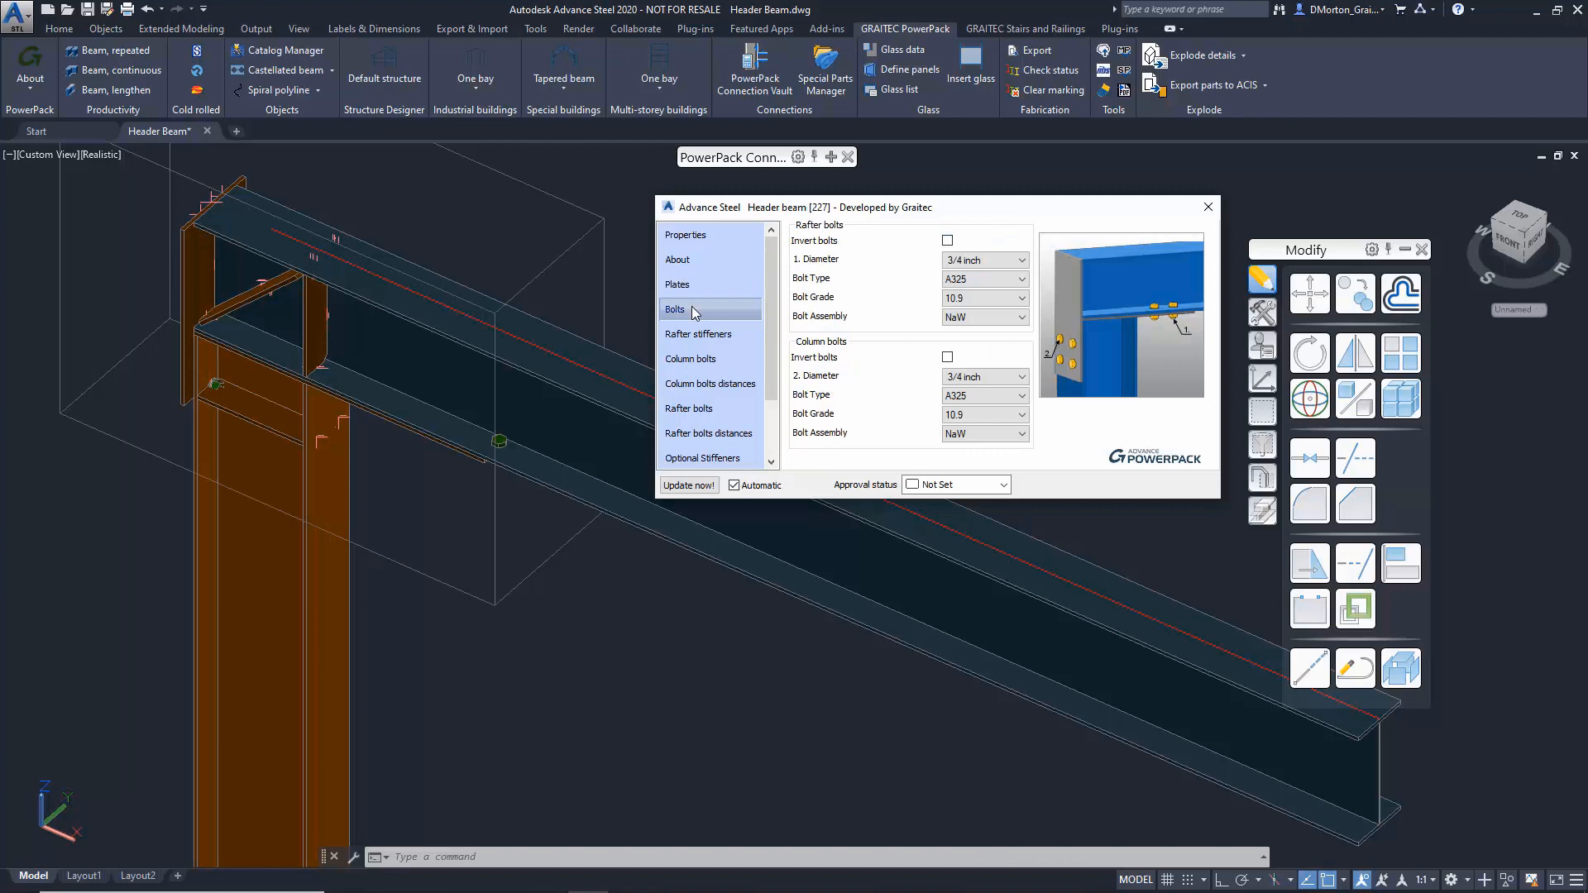
click(947, 241)
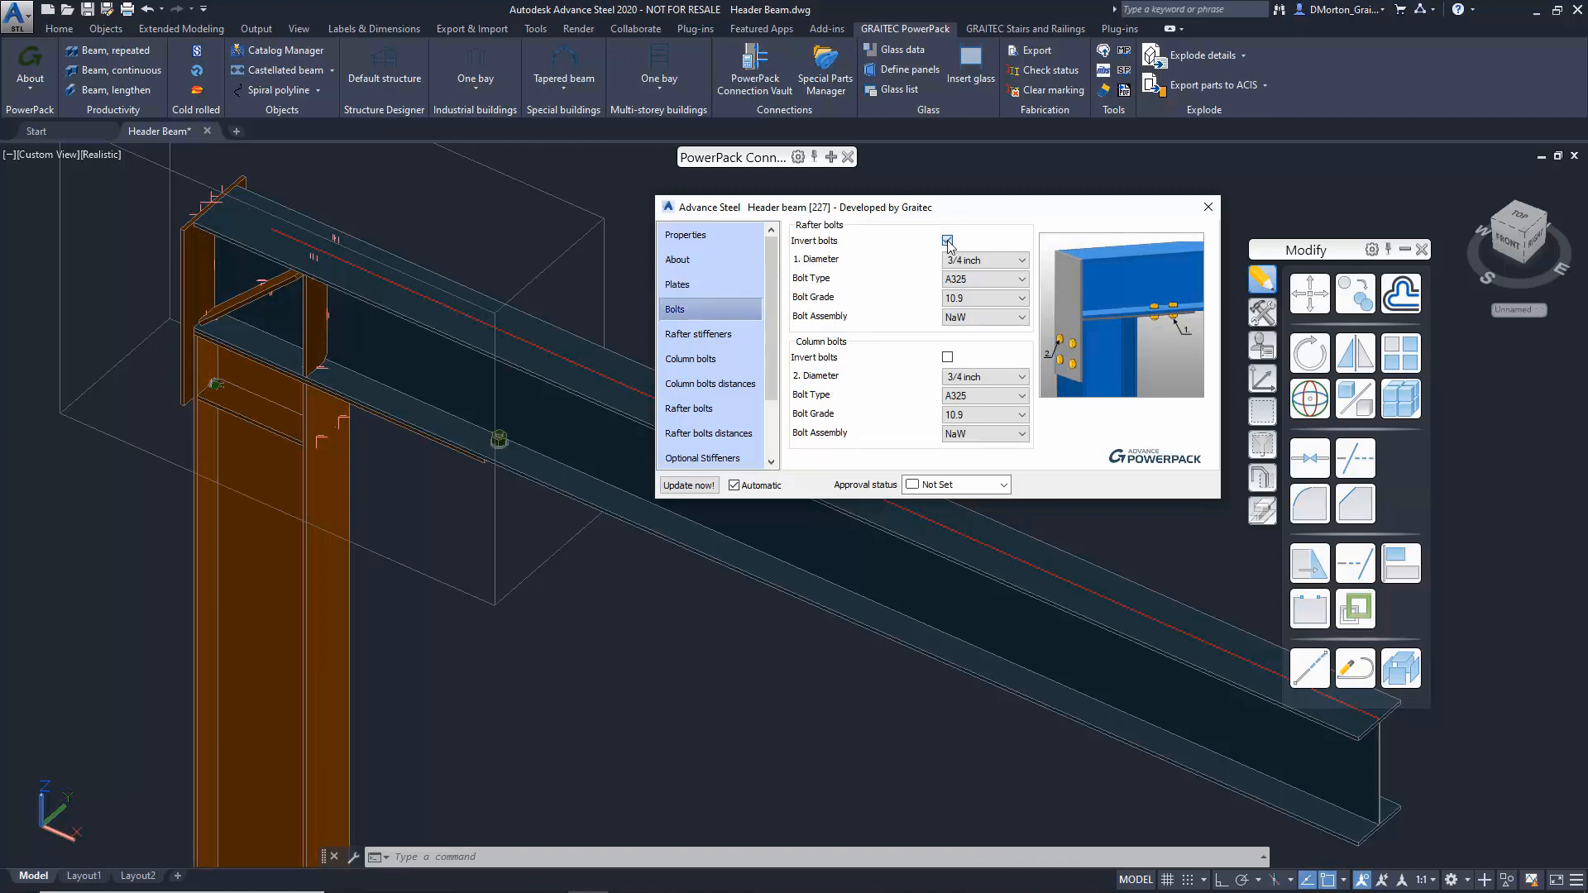
click(947, 241)
click(753, 335)
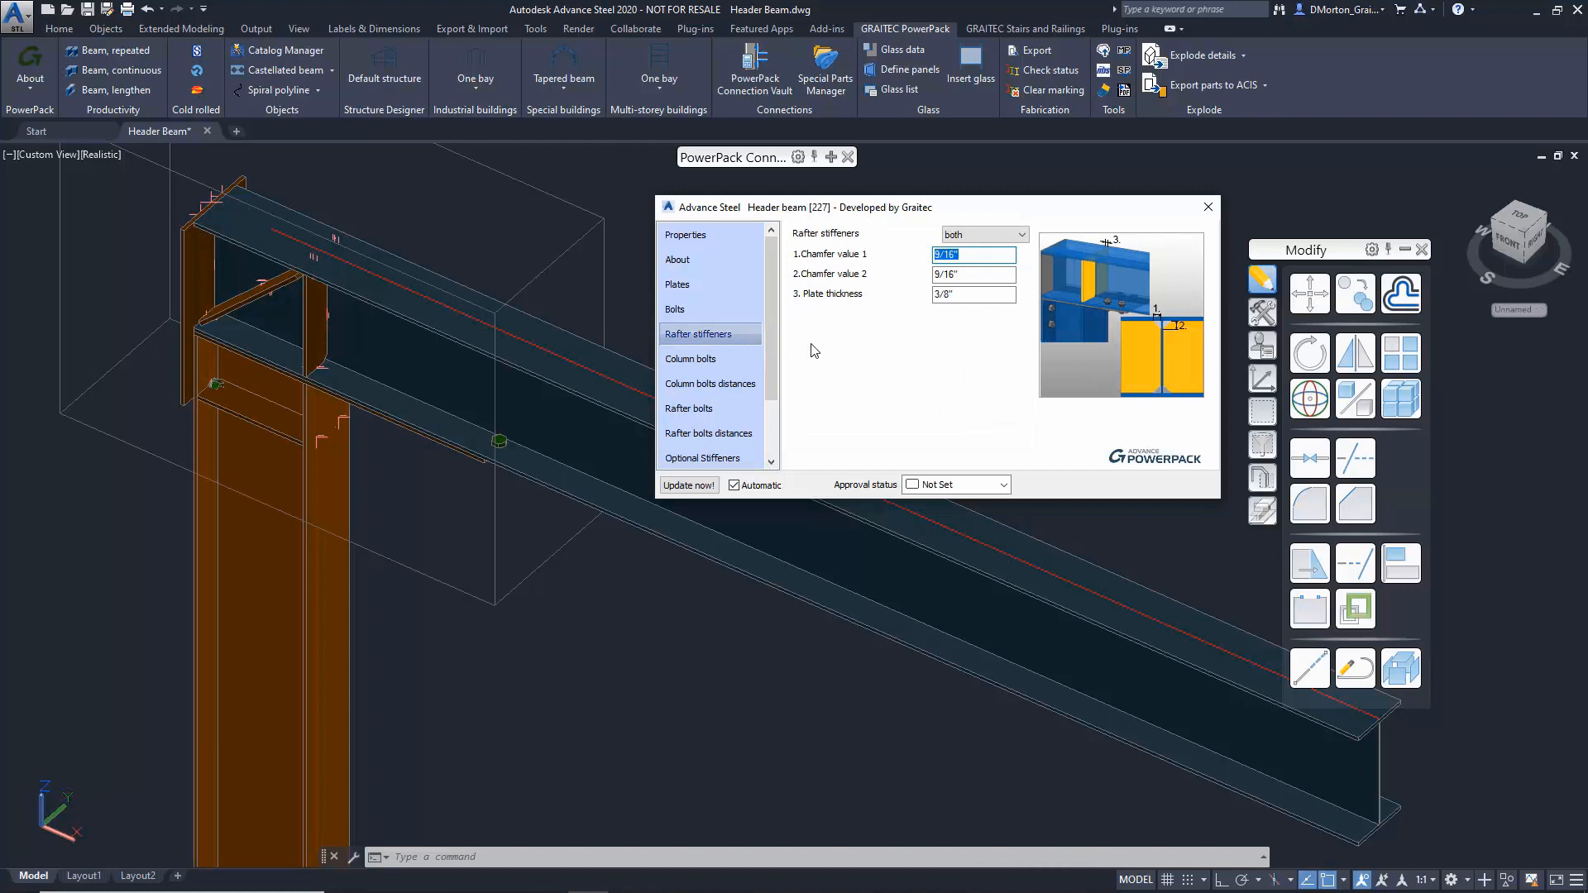
click(1023, 237)
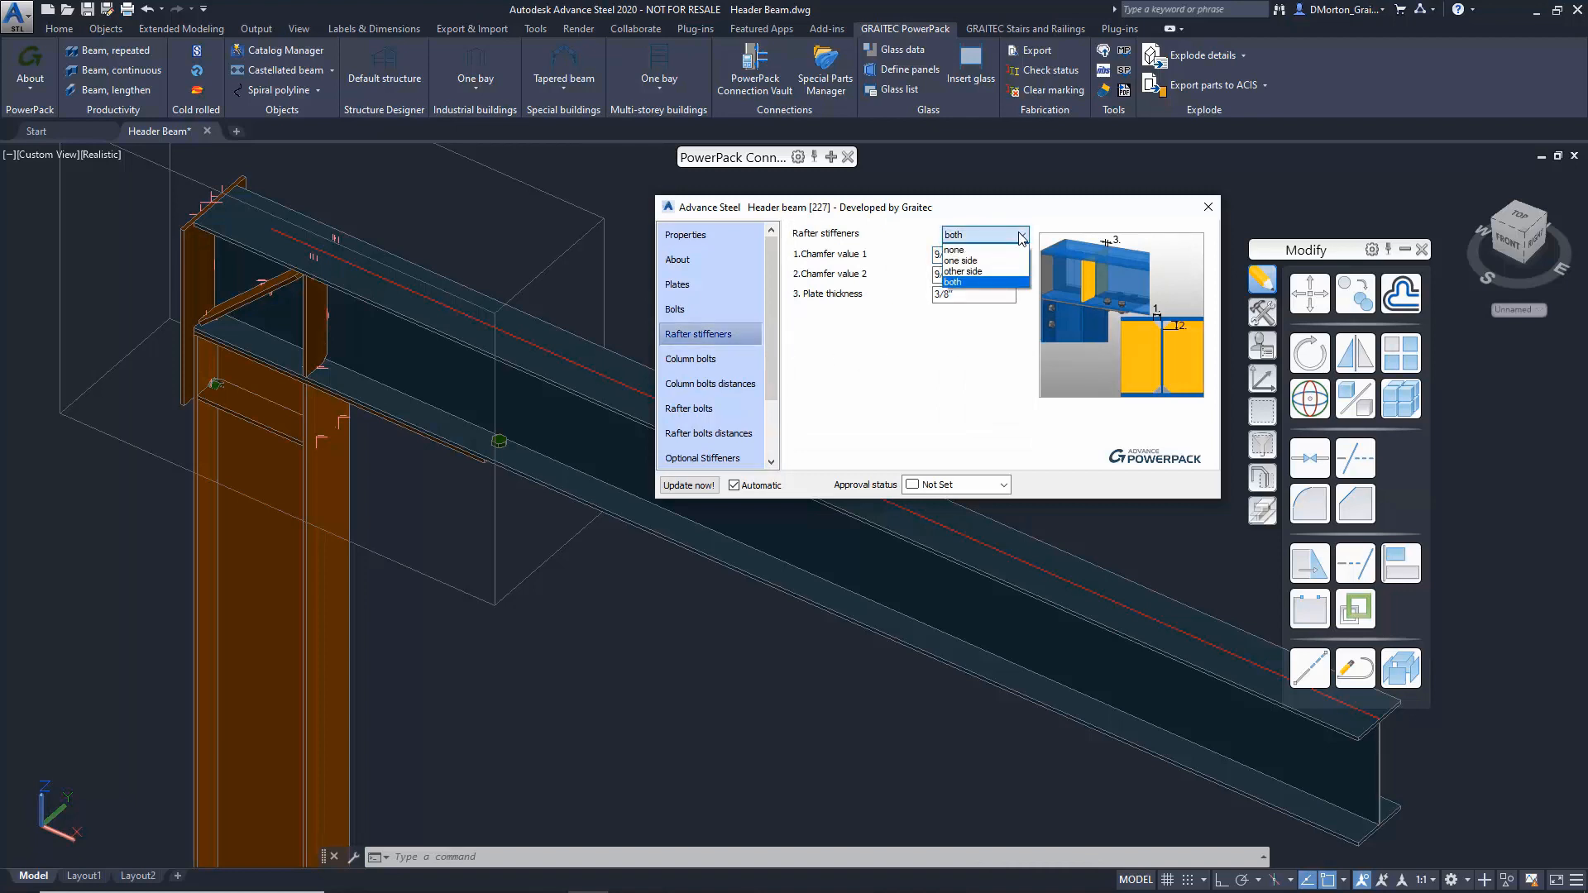
click(1022, 237)
Examine the column and rafter bolt group settings, including the distance reference options for each first group.
click(722, 358)
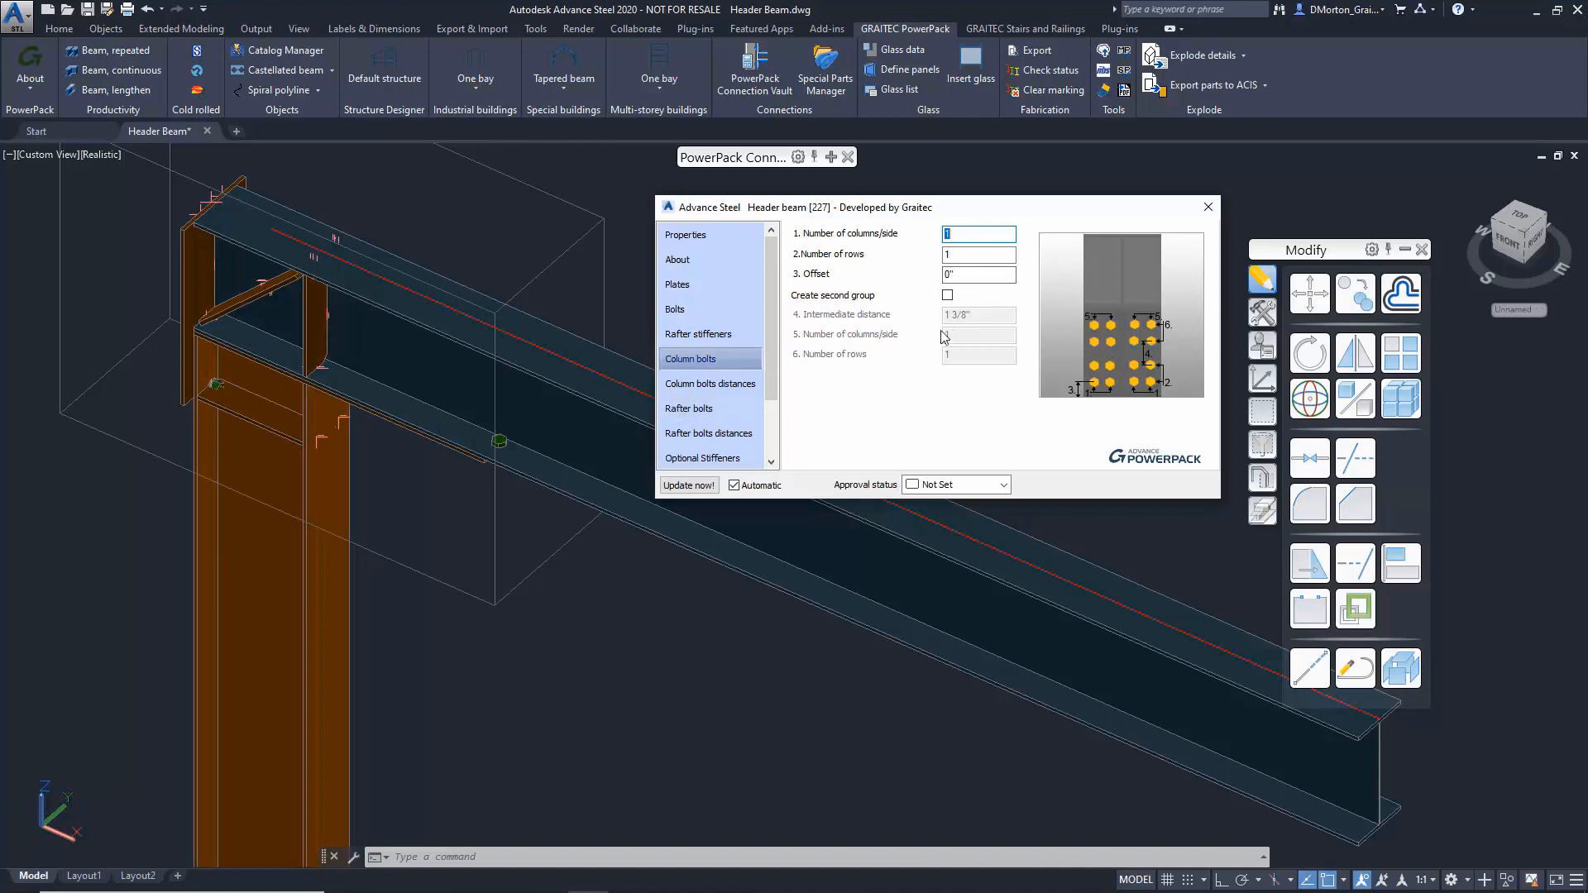
click(708, 385)
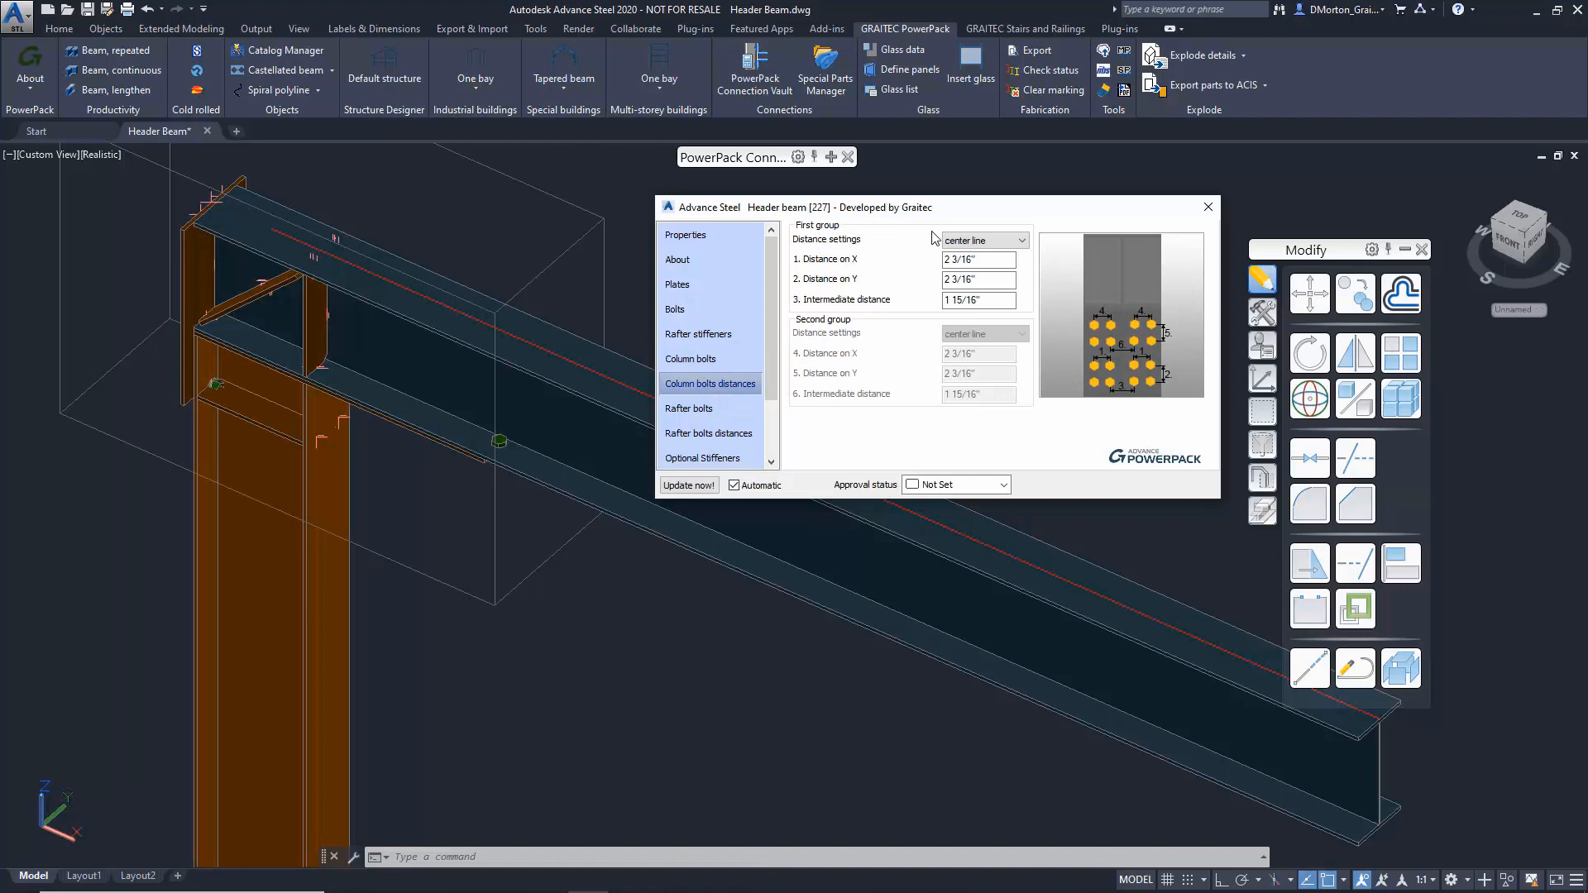
click(992, 242)
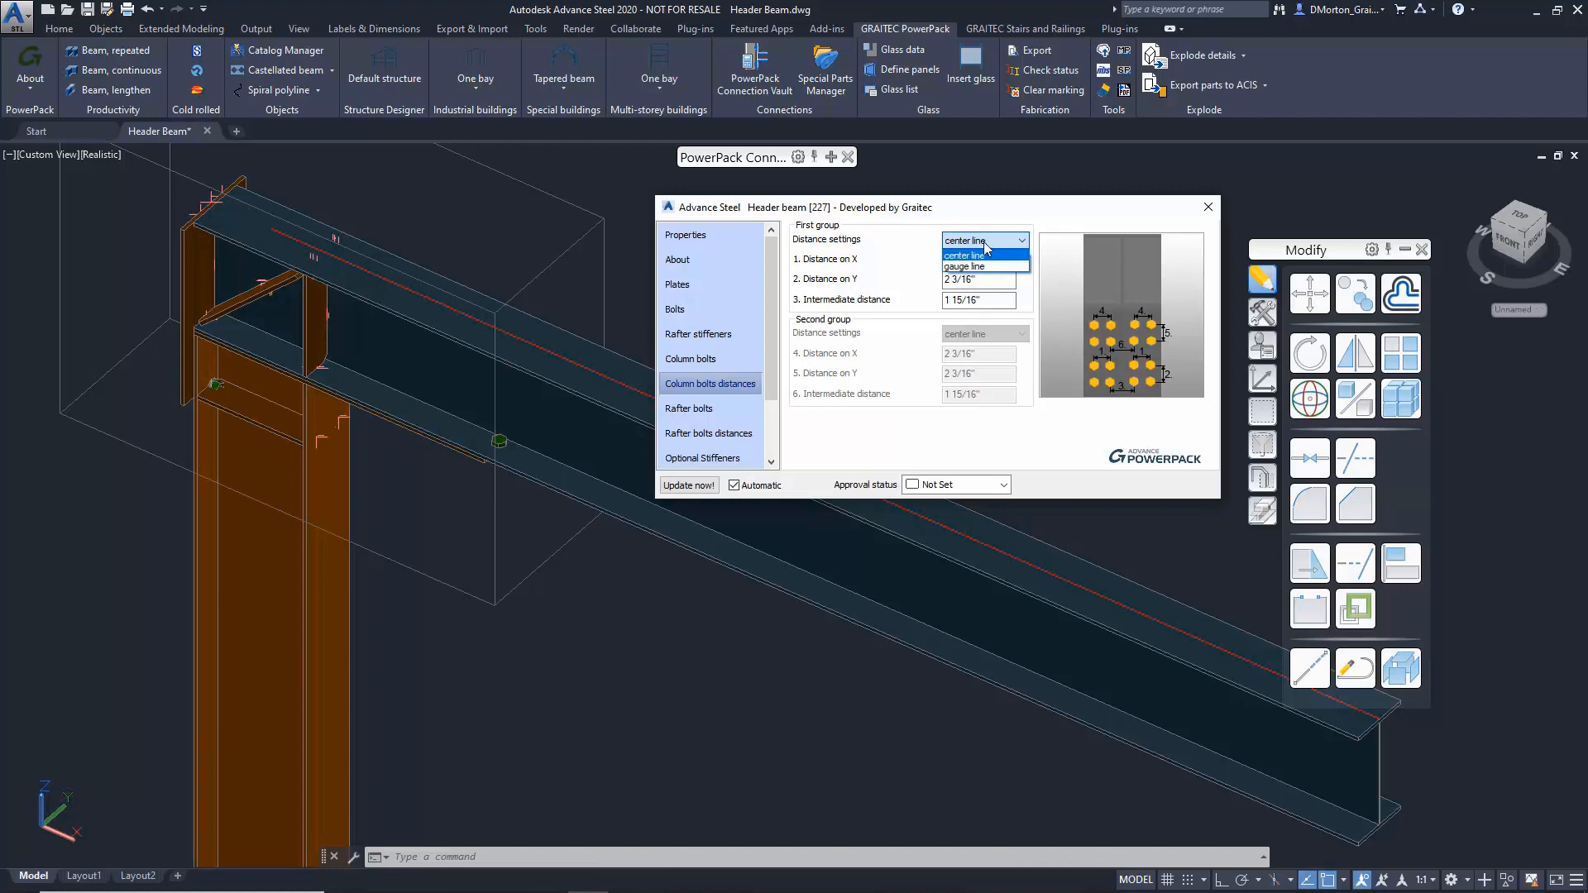
click(965, 228)
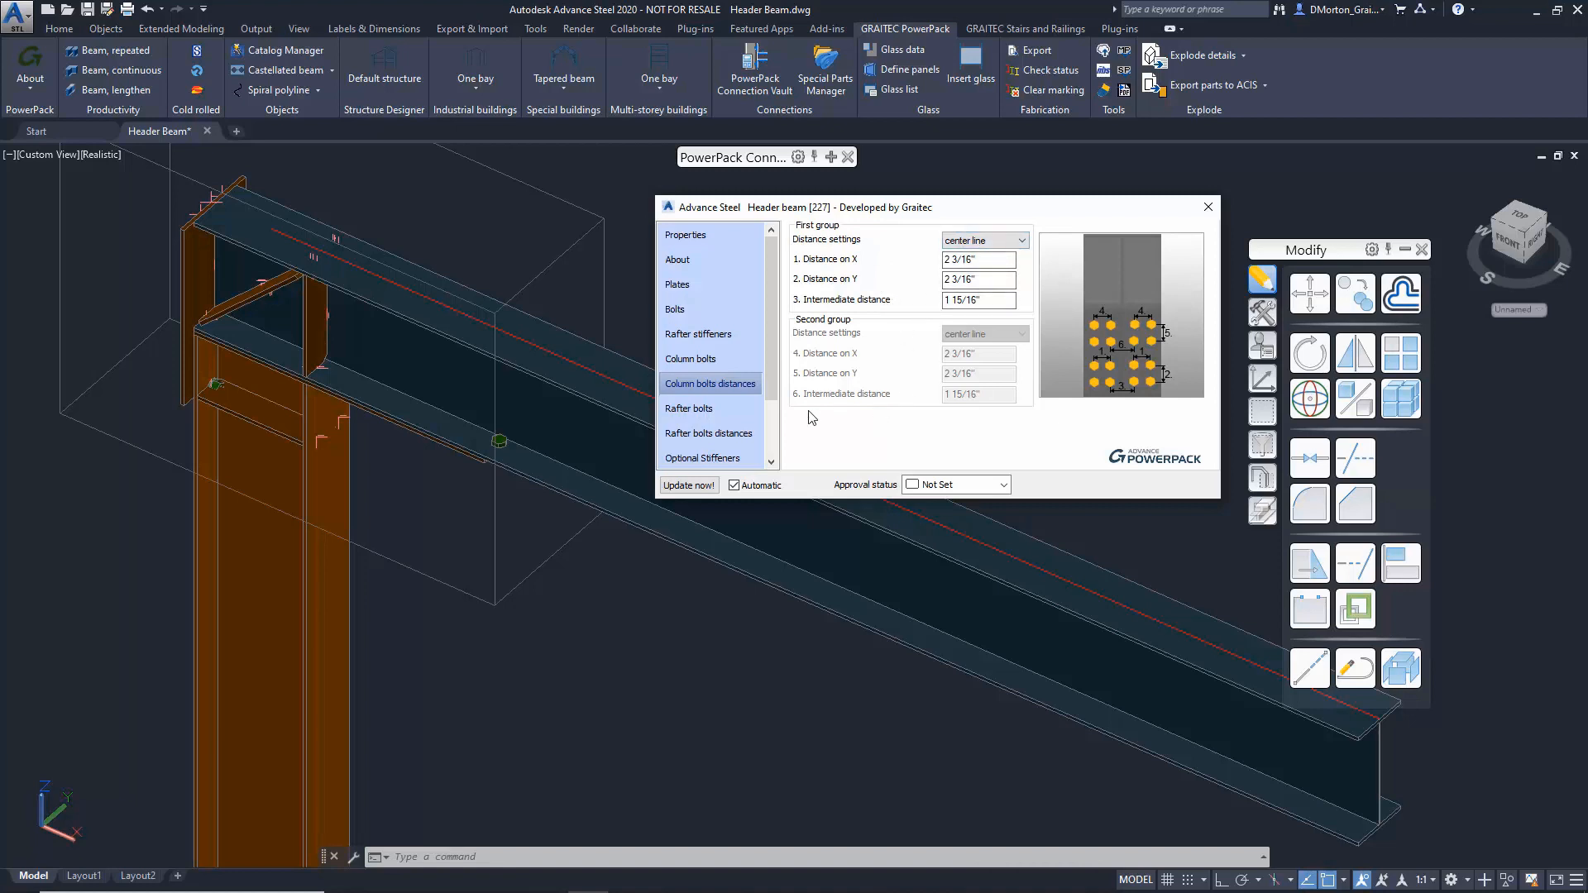
click(717, 411)
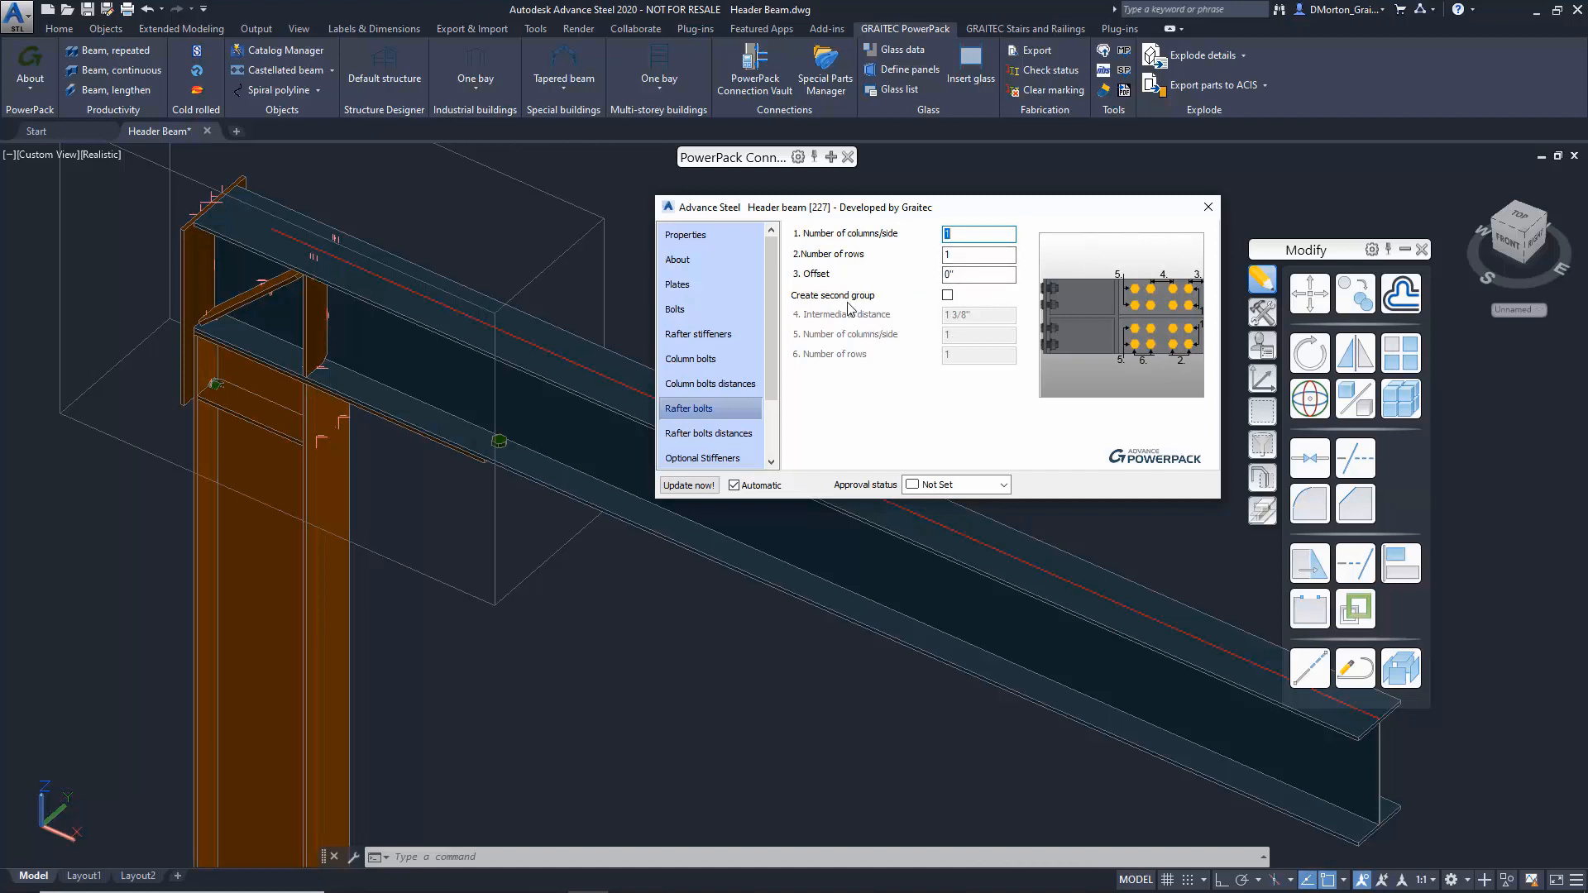
click(728, 433)
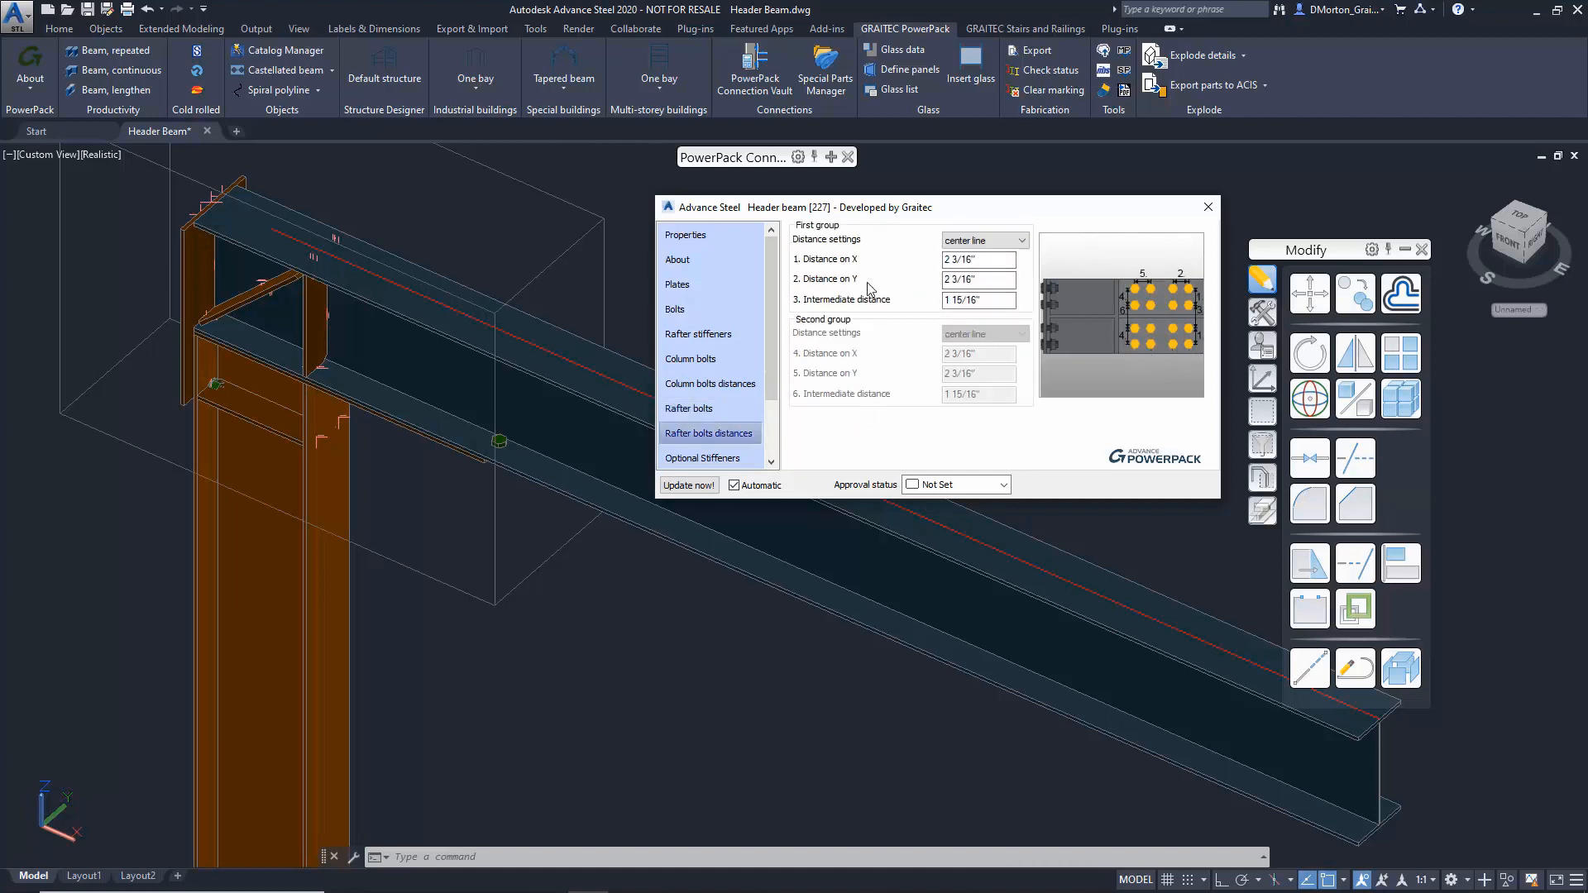
click(1010, 242)
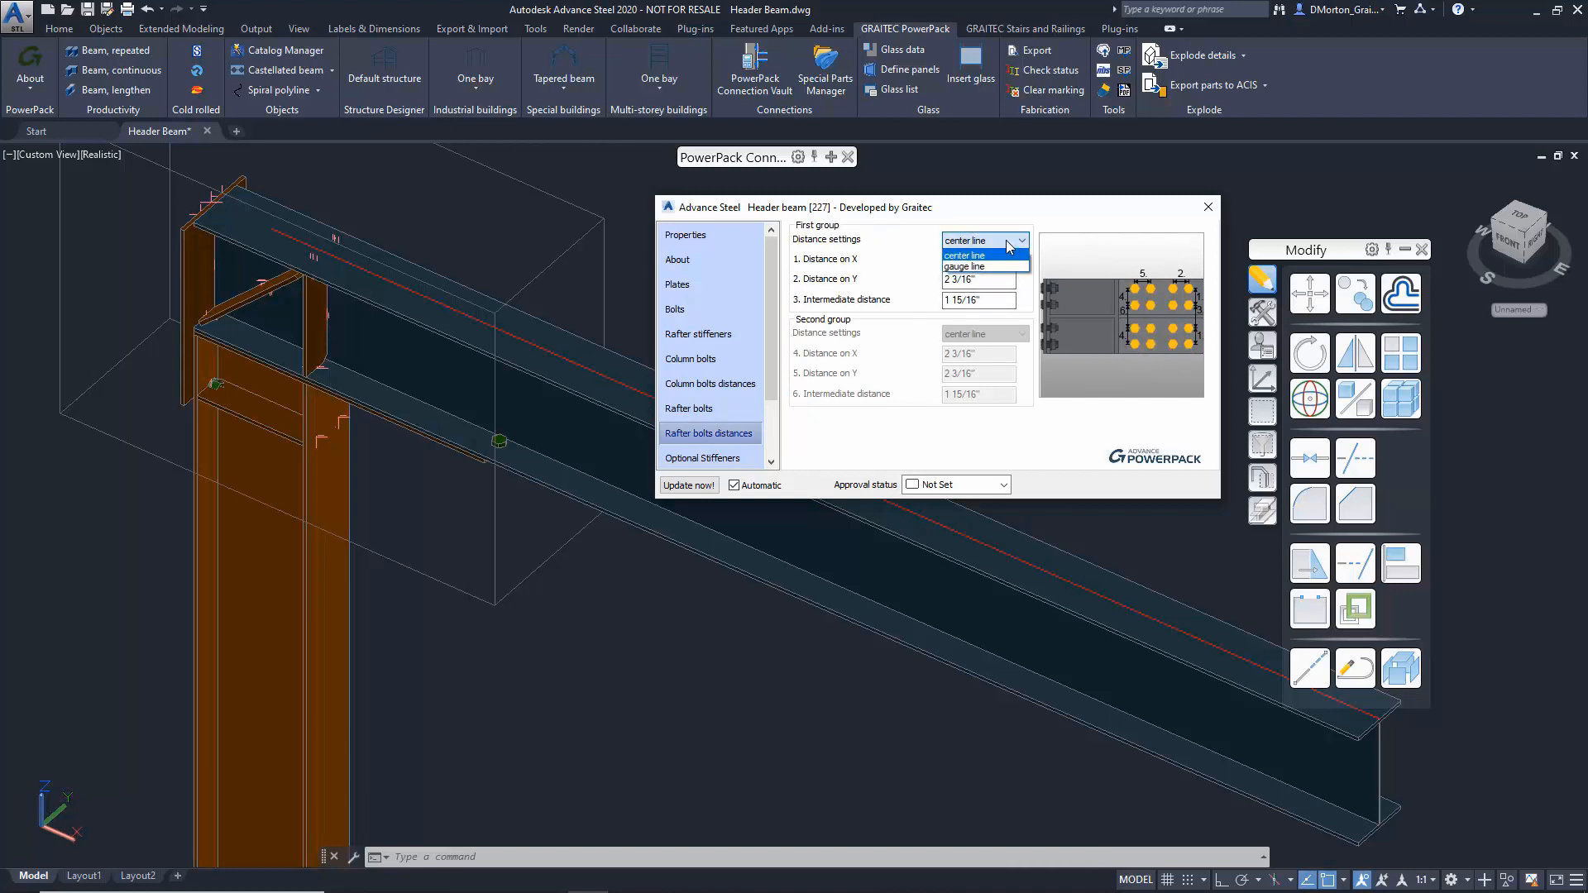
click(1007, 243)
Examine the side options for the sloped and column stiffeners and the connection's weld sizes.
scroll(702, 404, down, 1)
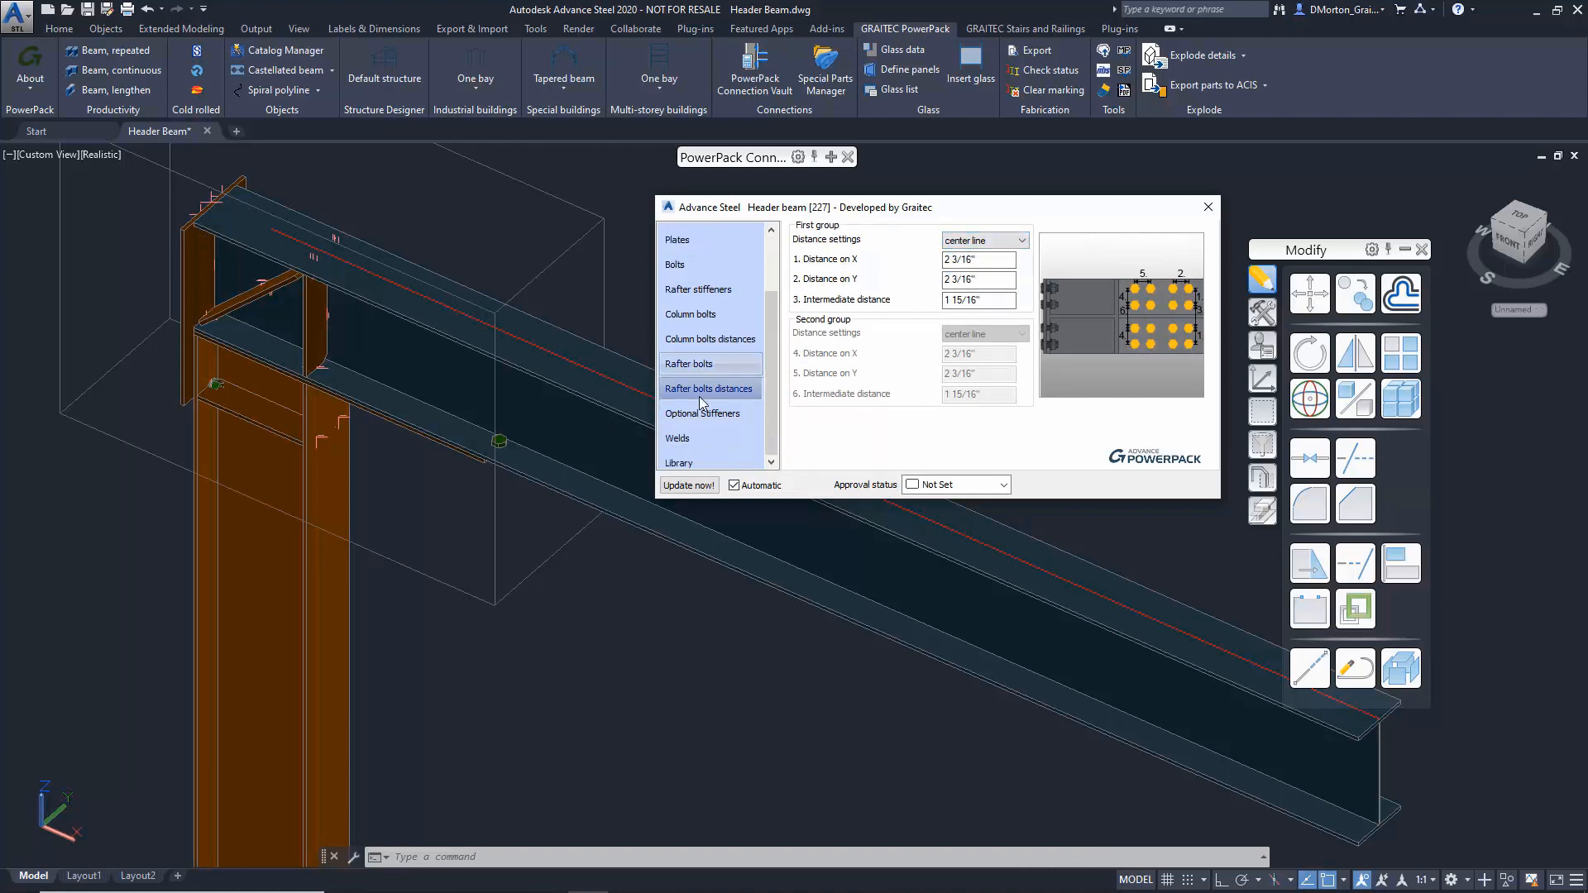
scroll(701, 404, down, 1)
click(701, 385)
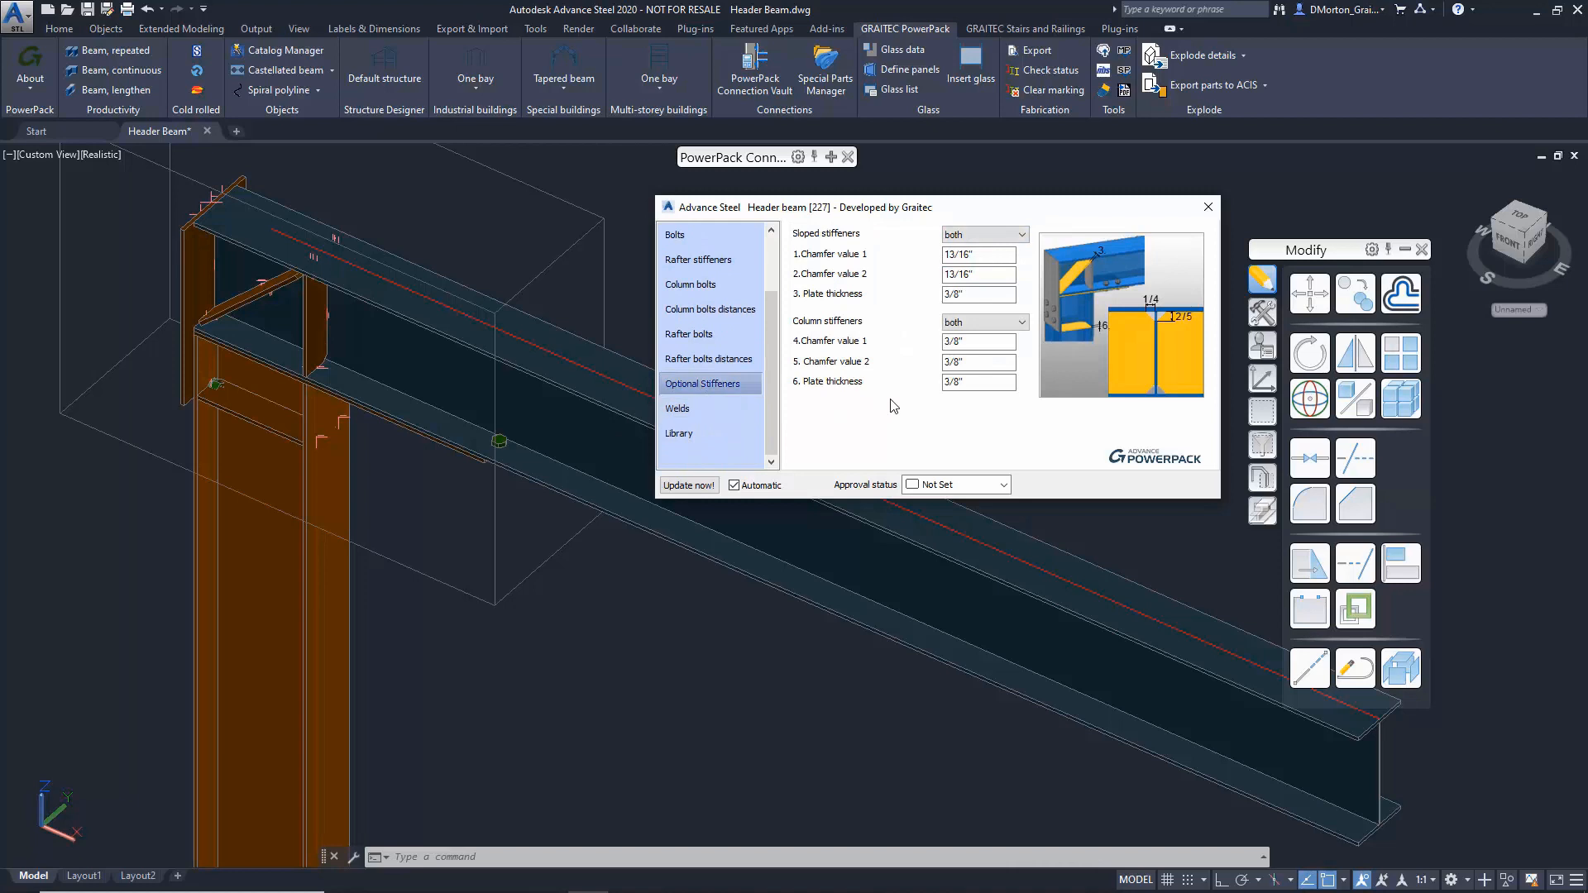
click(956, 239)
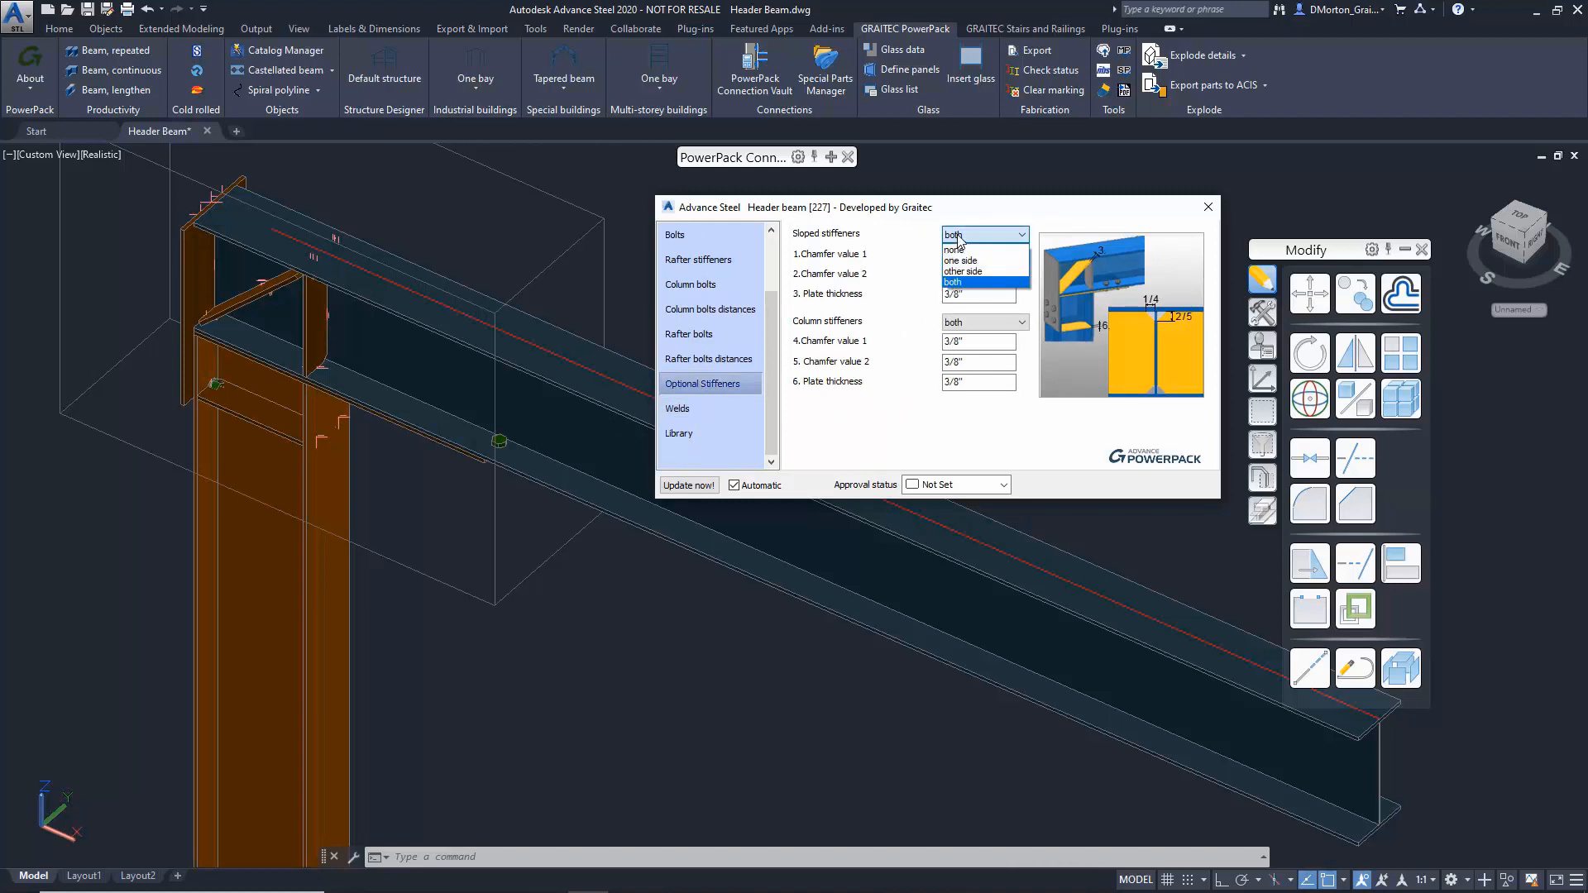
click(959, 239)
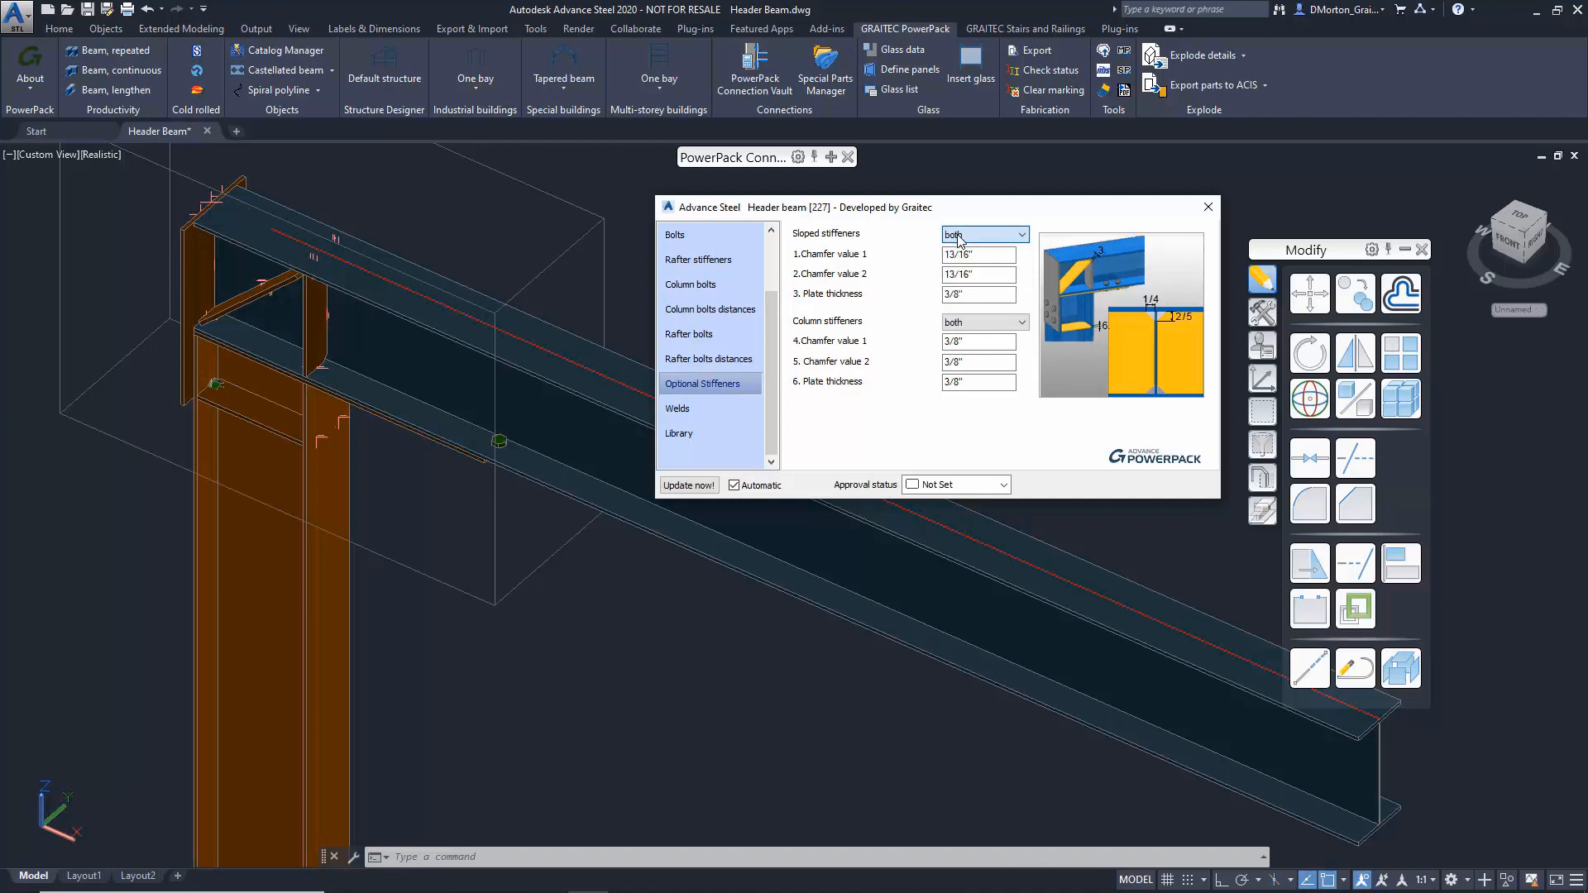
click(965, 323)
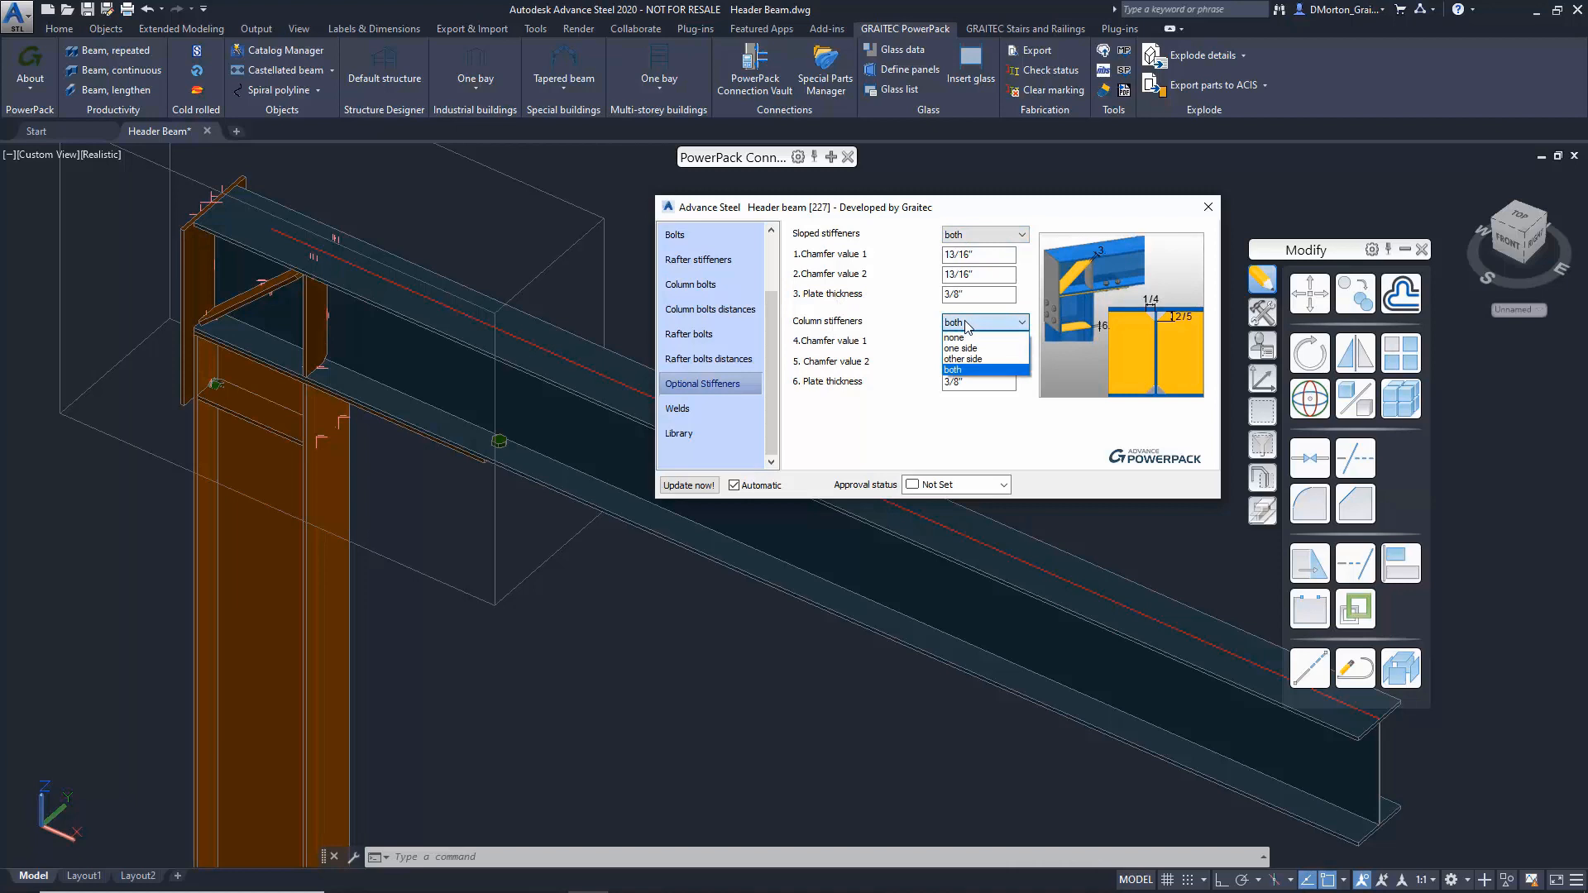
click(966, 324)
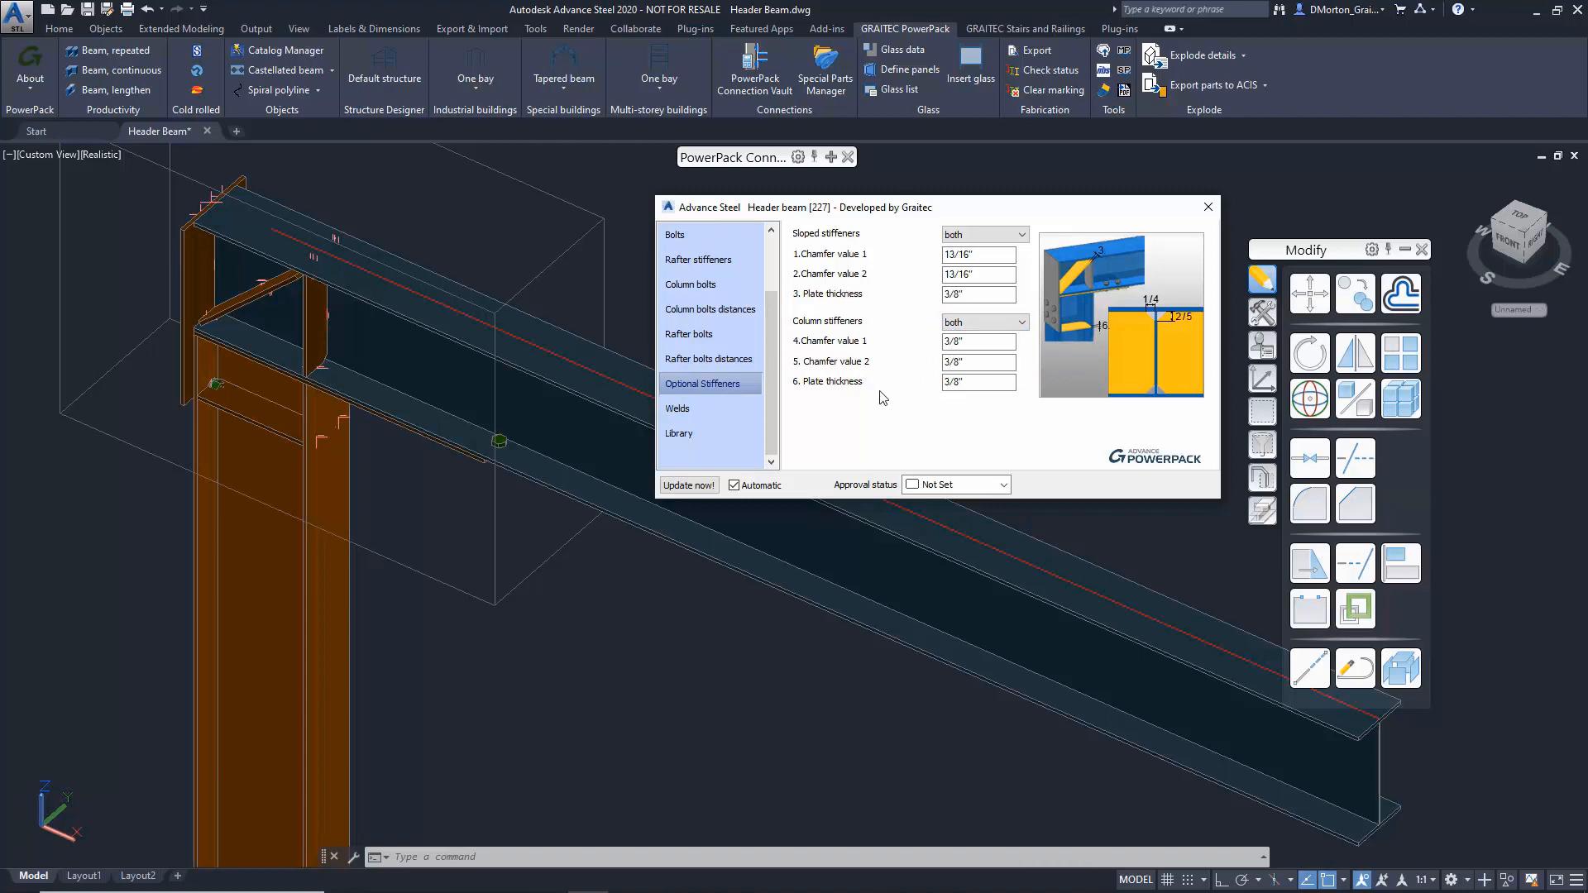
click(737, 411)
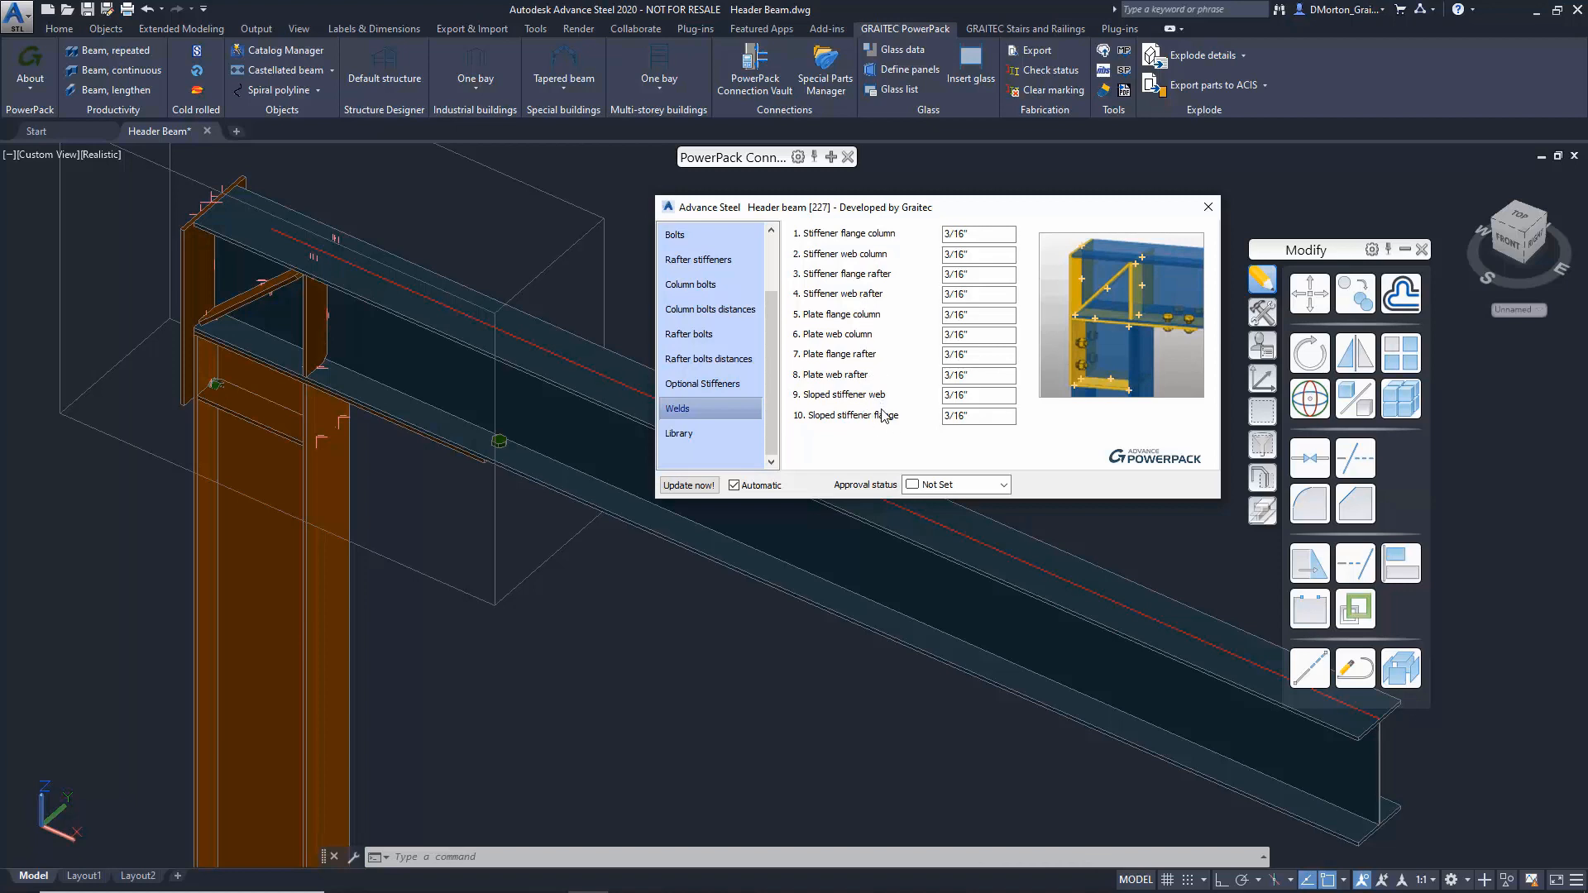
Apply the saved library values Conn 01 to the header beam connection and inspect the joint from the front.
click(702, 435)
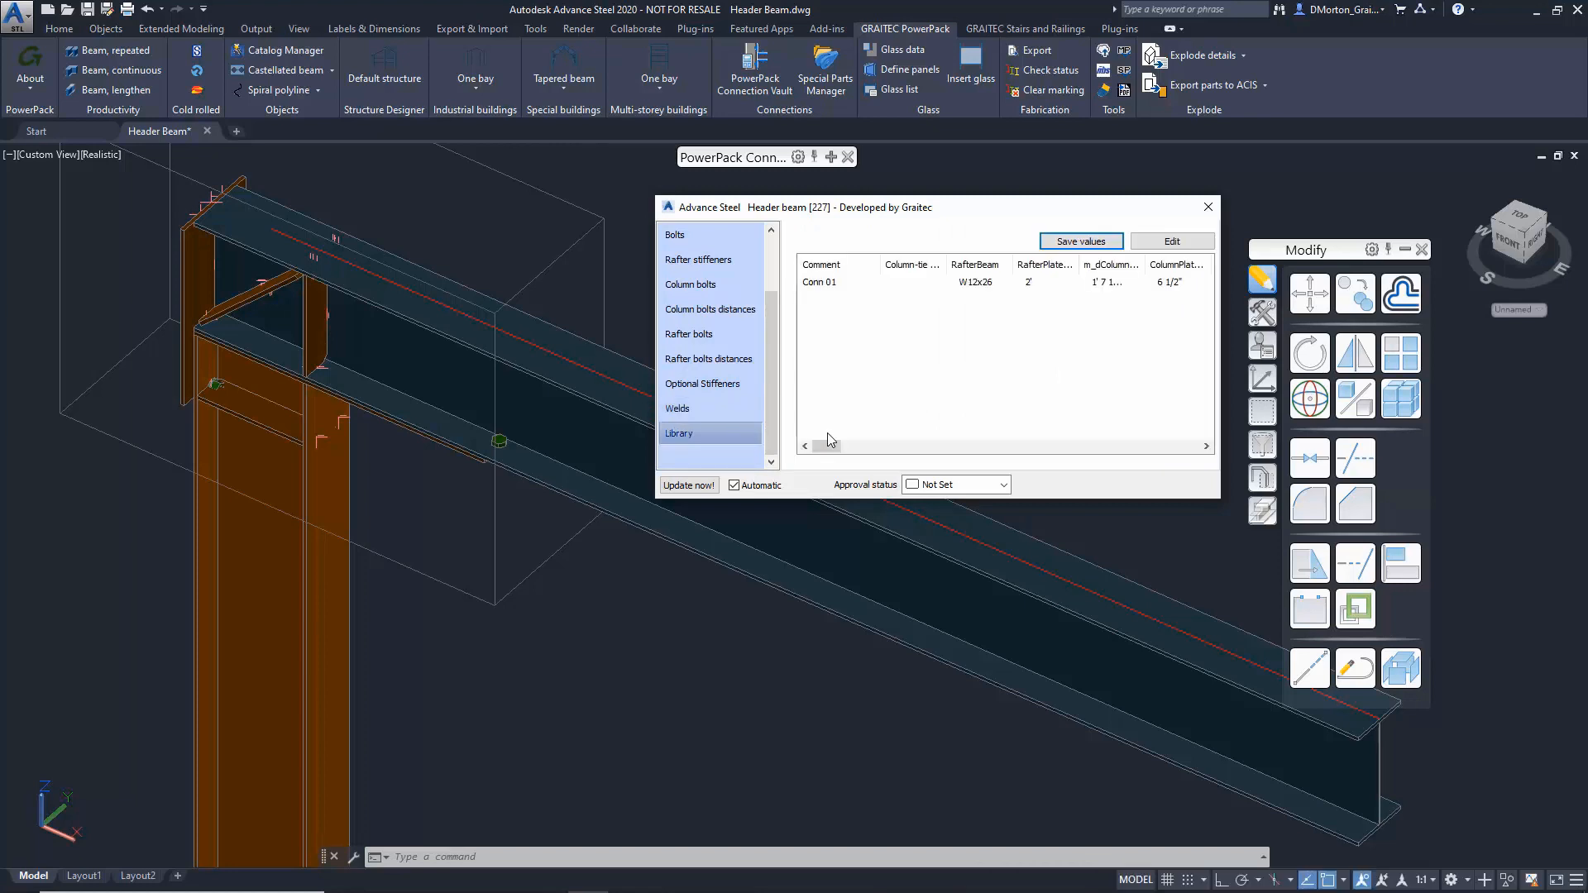
click(815, 286)
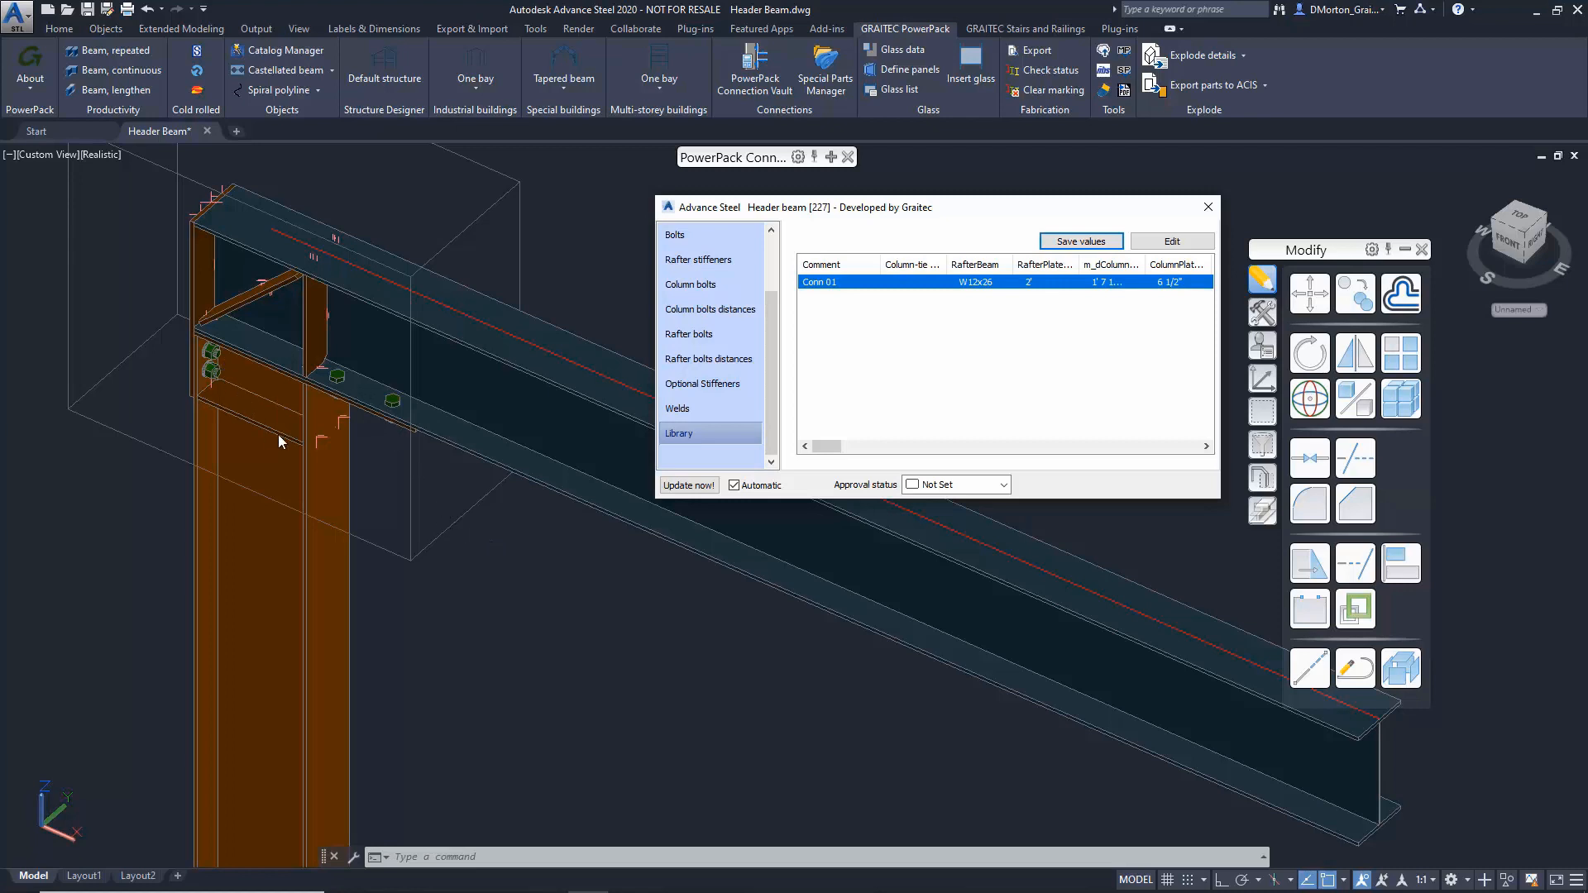
click(160, 435)
shift+middle_drag(145, 480, 304, 451)
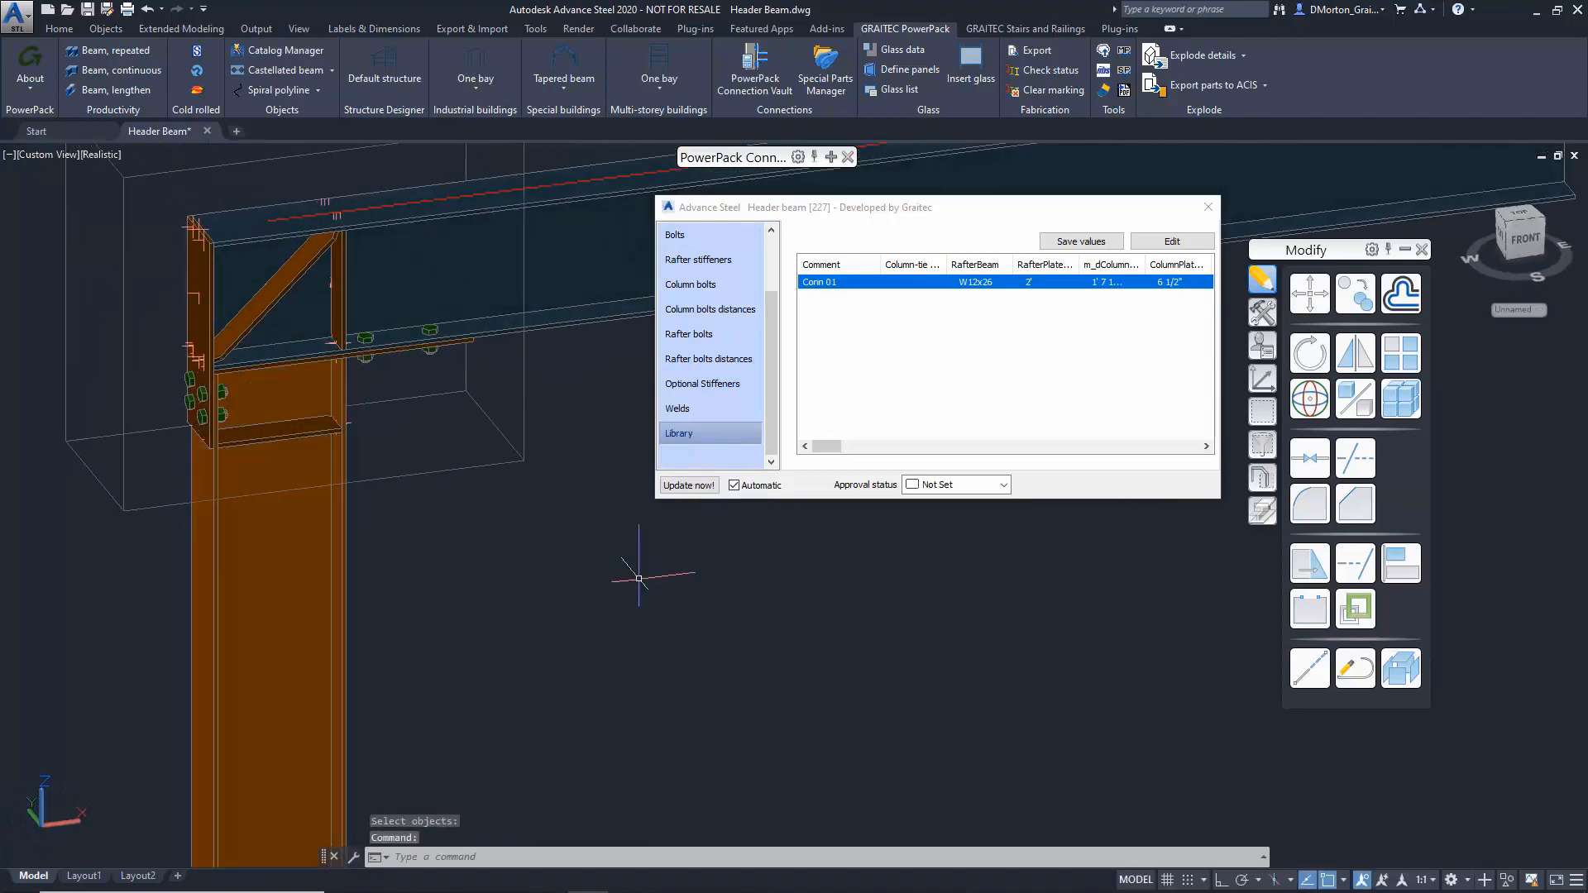